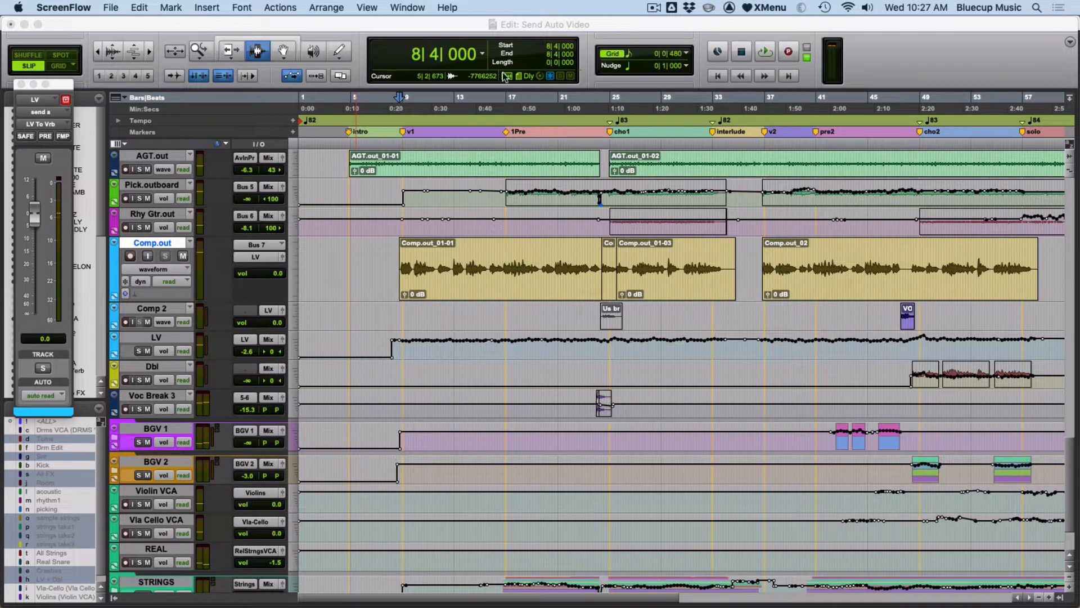
Switch to the Mix window and open the Wires plug-in inserted on the Comp.out track.
click(513, 25)
key(super+equal)
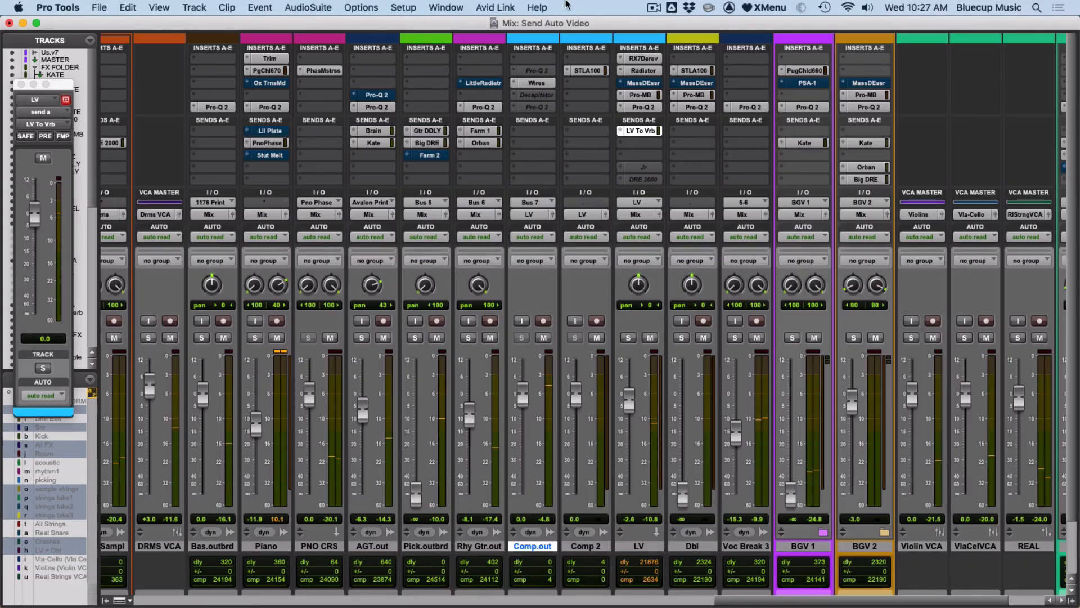
click(537, 83)
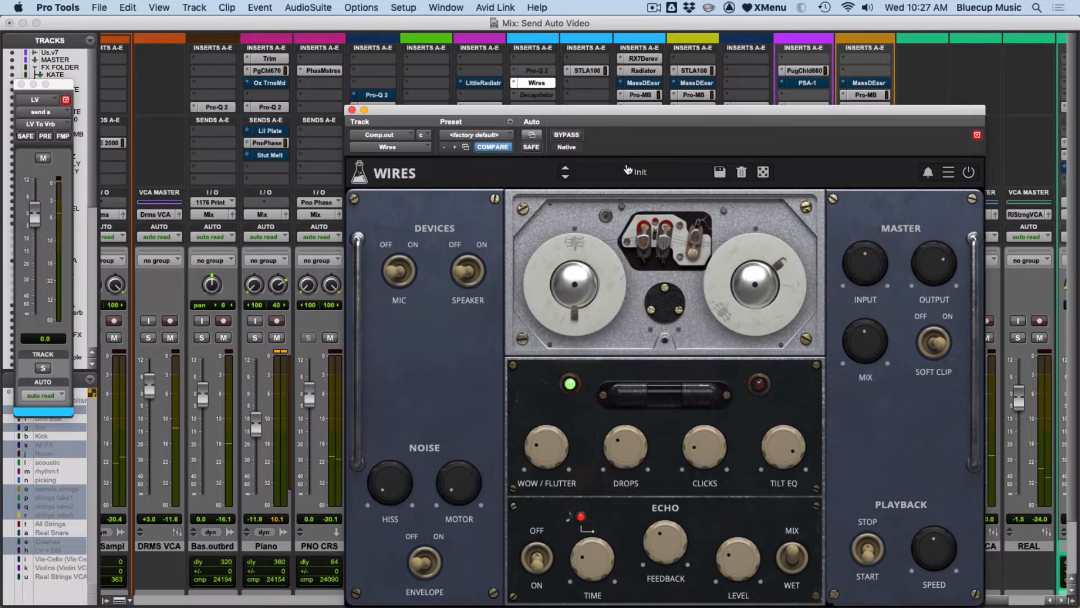
Enable the Wires plug-in's Master Bypass parameter for automation.
drag(605, 115, 539, 47)
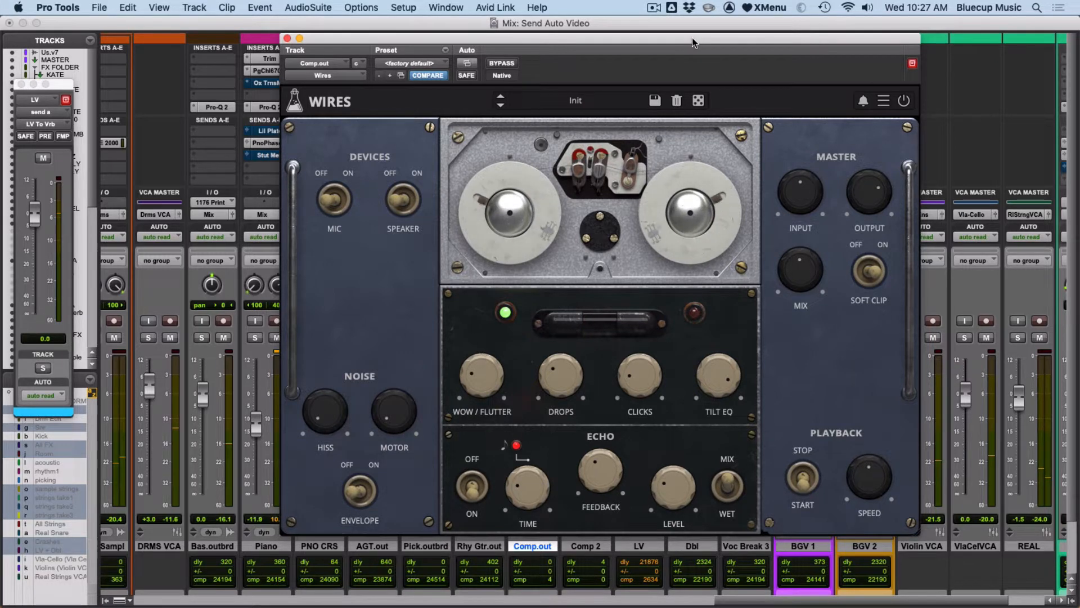
drag(693, 65, 753, 78)
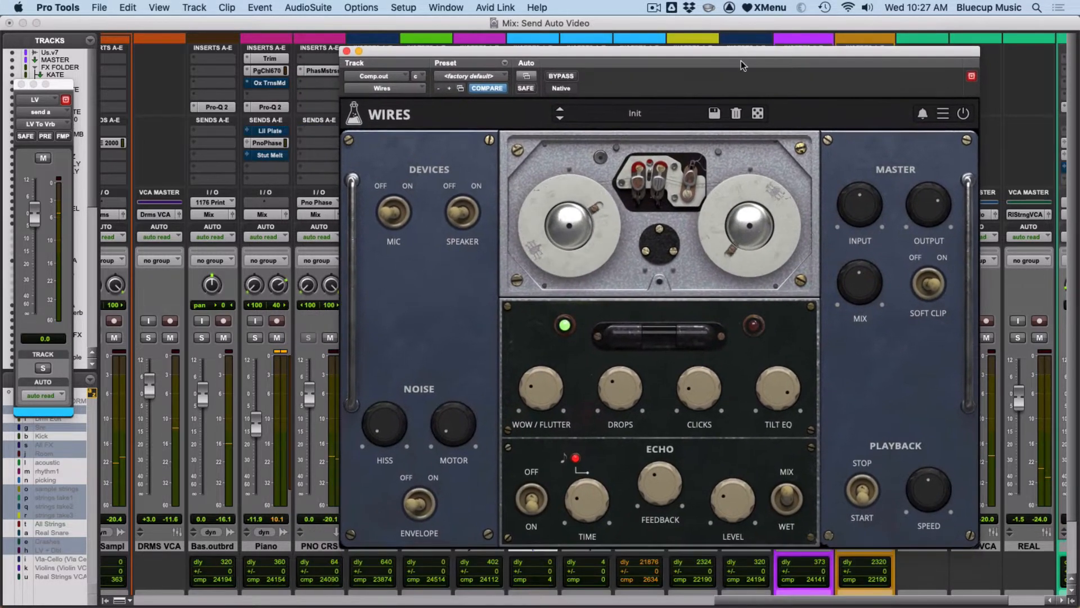
click(530, 82)
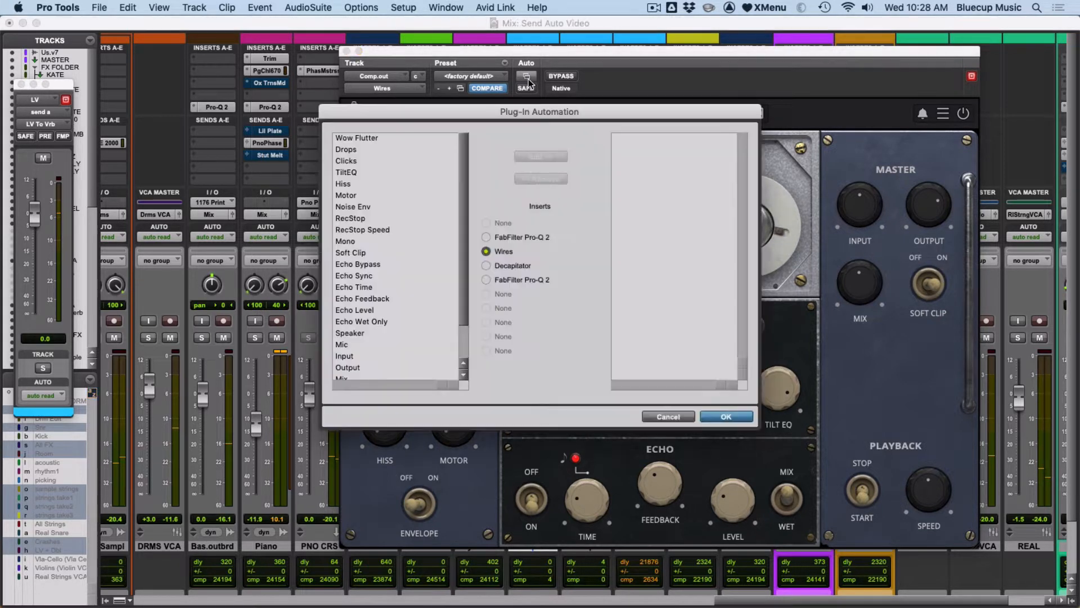
drag(461, 225, 456, 140)
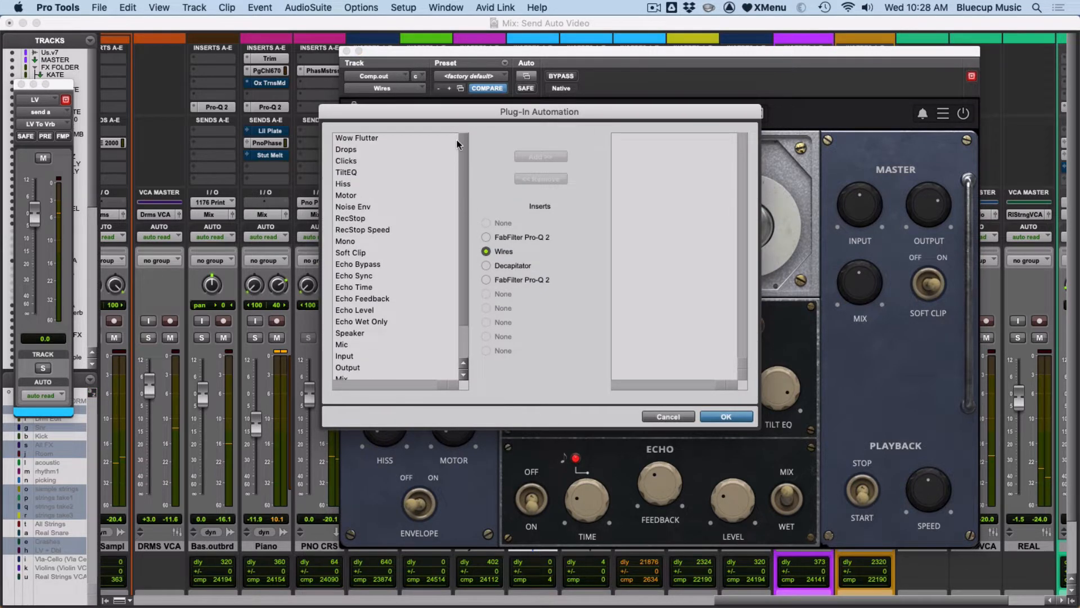
drag(464, 228, 458, 141)
drag(461, 222, 475, 322)
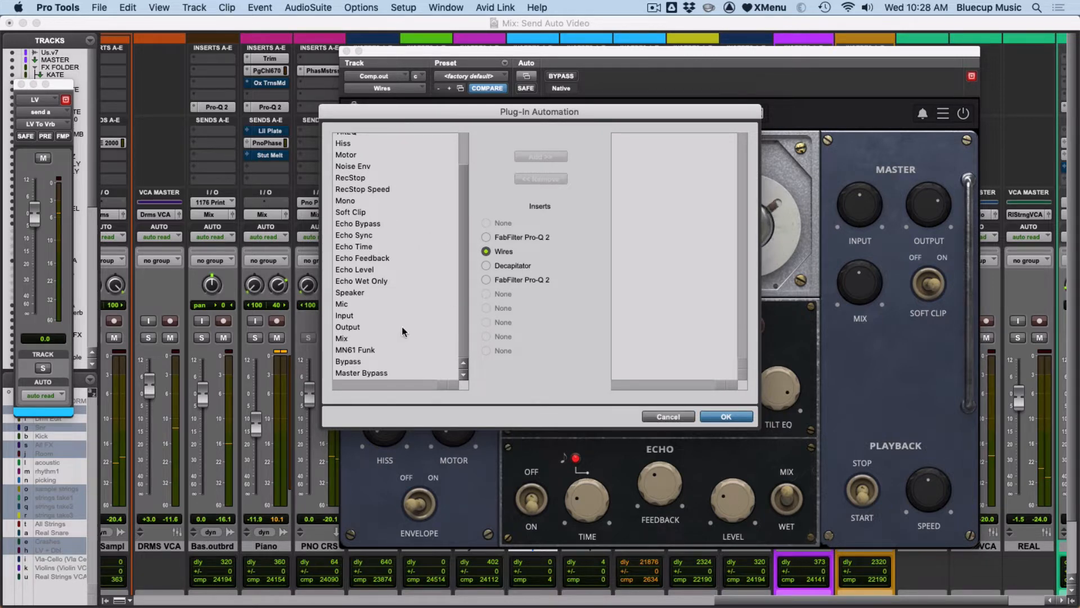
click(373, 373)
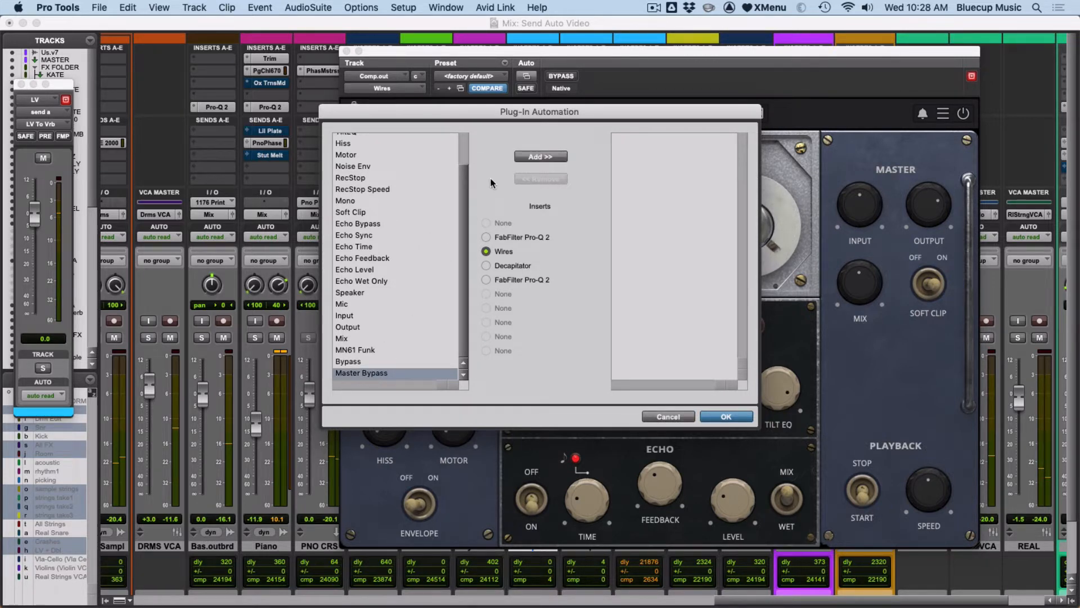
click(541, 157)
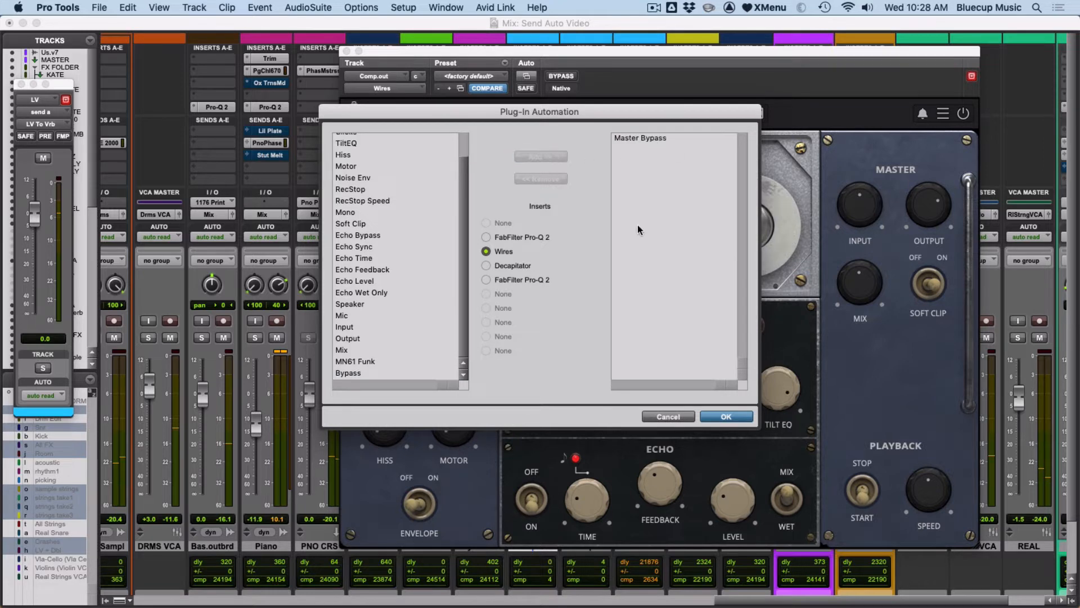
click(726, 417)
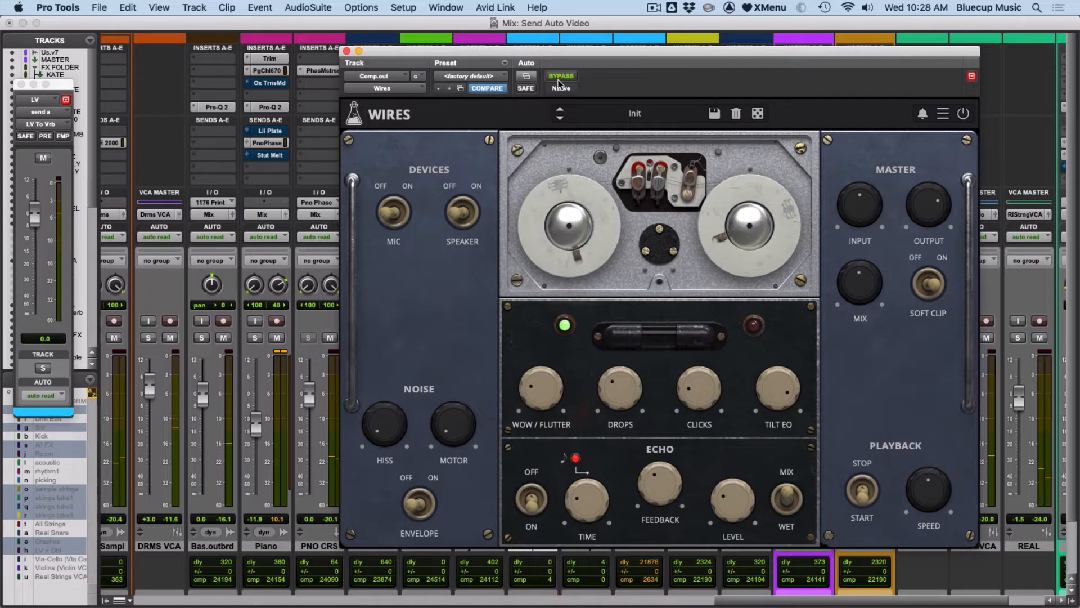
Return to the Edit window and set the Comp.out track's automation mode to touch.
click(20, 84)
key(super+equal)
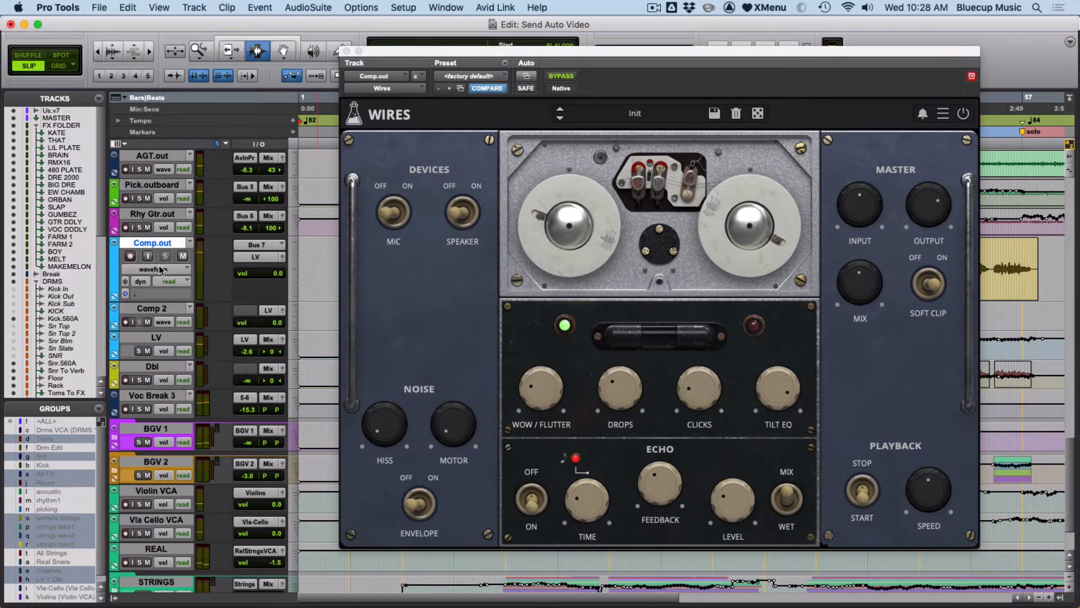
click(167, 287)
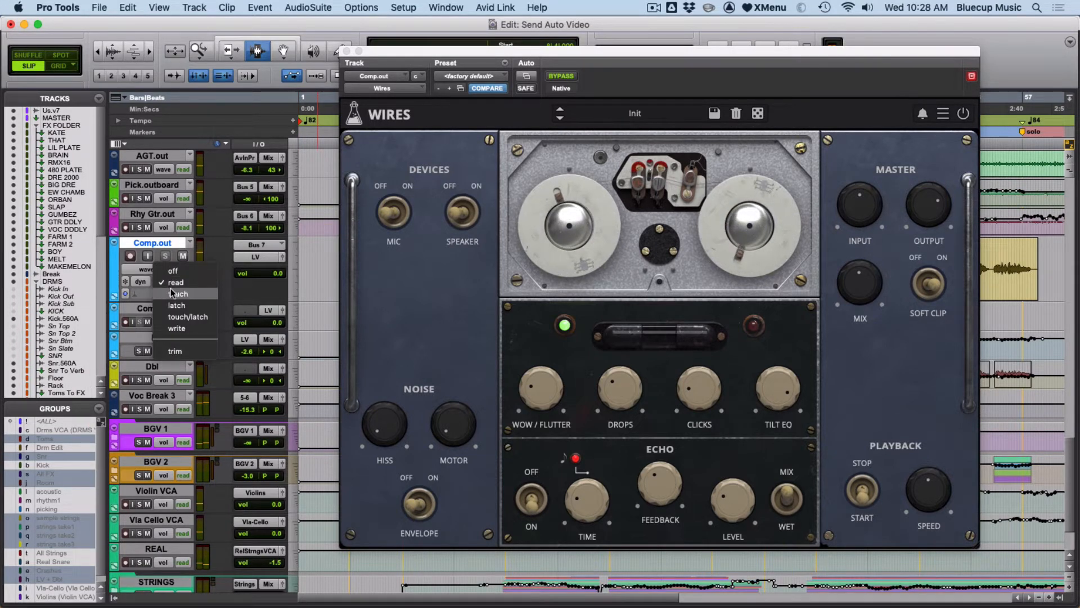
click(170, 288)
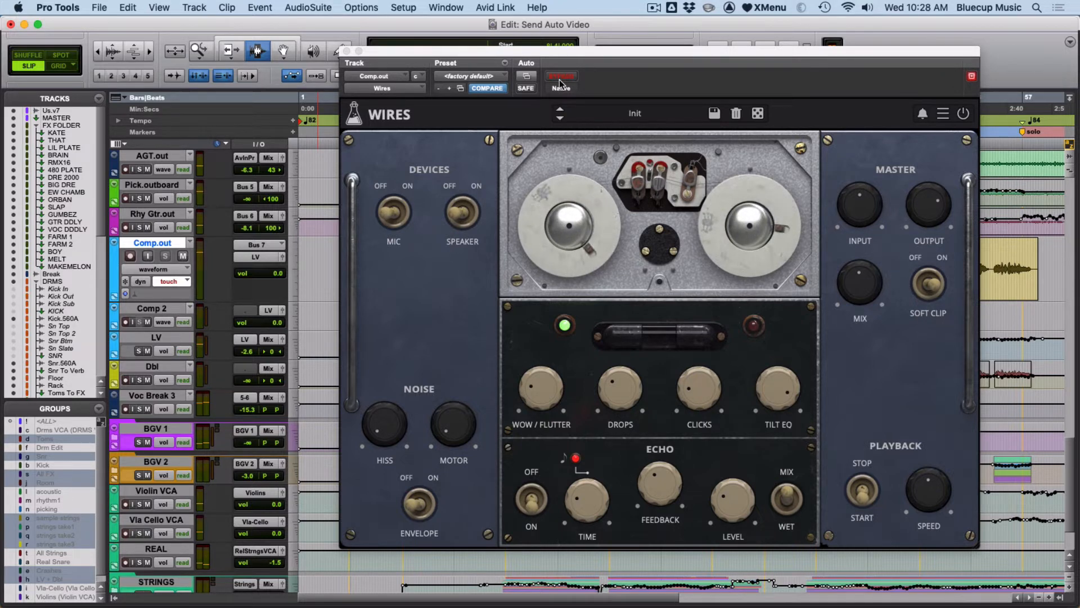
Zoom into the vocal region before the chorus and place the cursor at 22|3|199.
drag(572, 56, 665, 385)
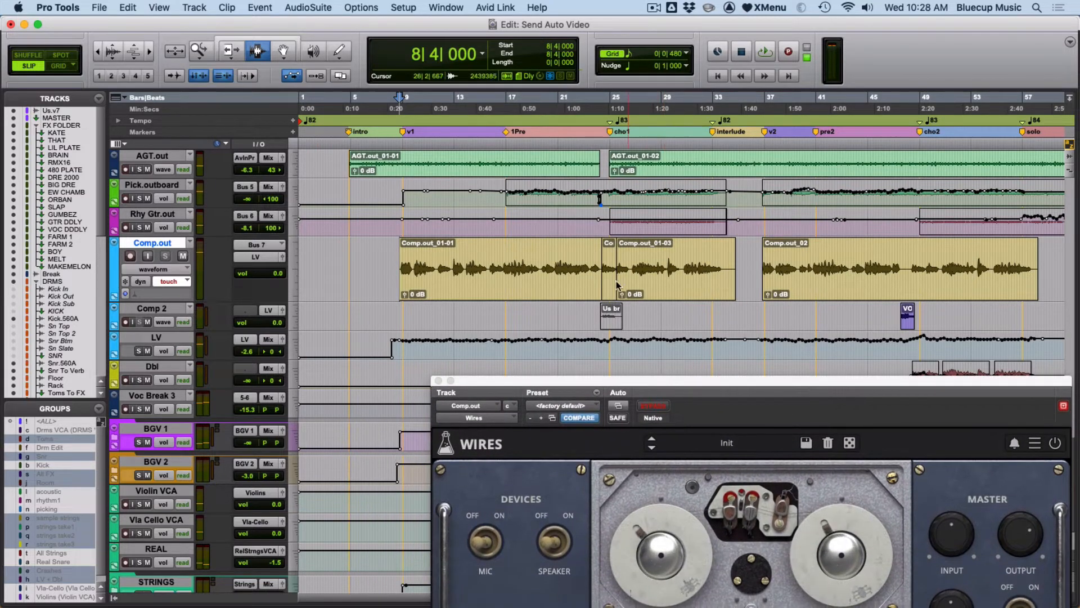
key(F5)
drag(677, 311, 571, 304)
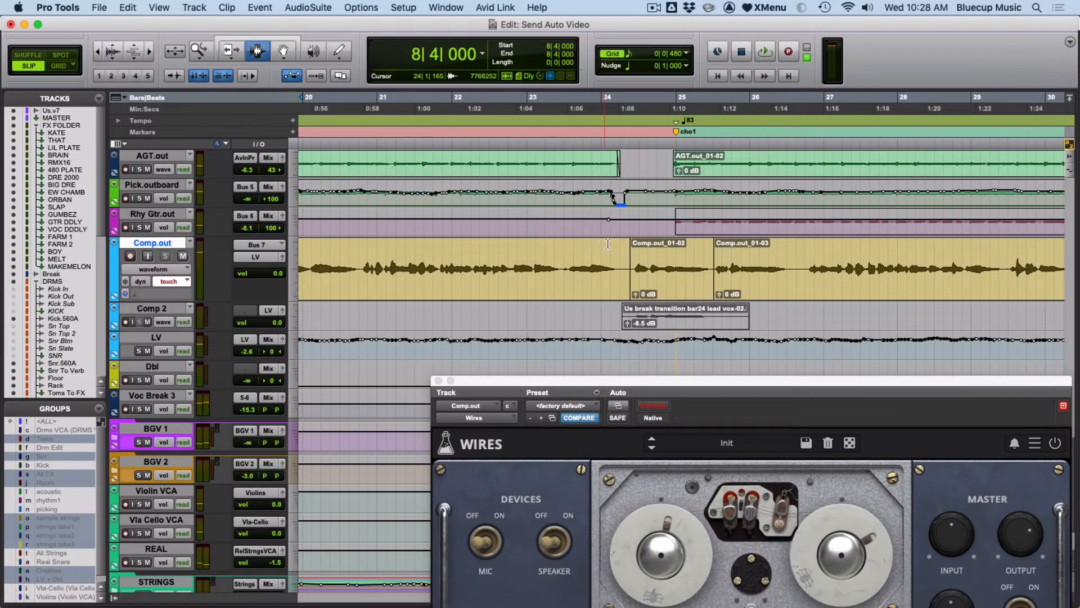
click(492, 253)
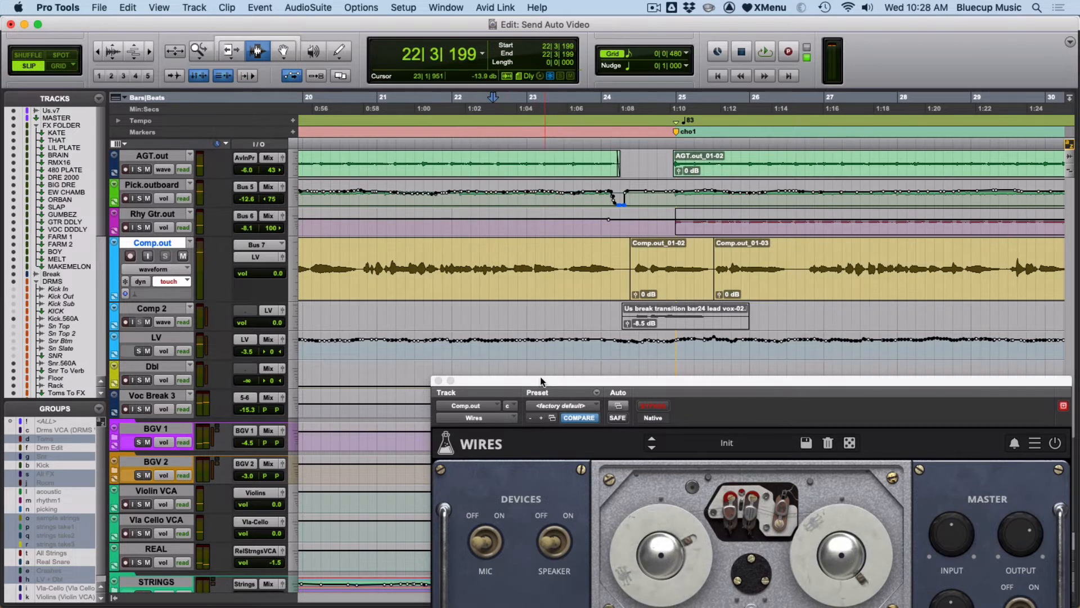
drag(540, 380, 414, 77)
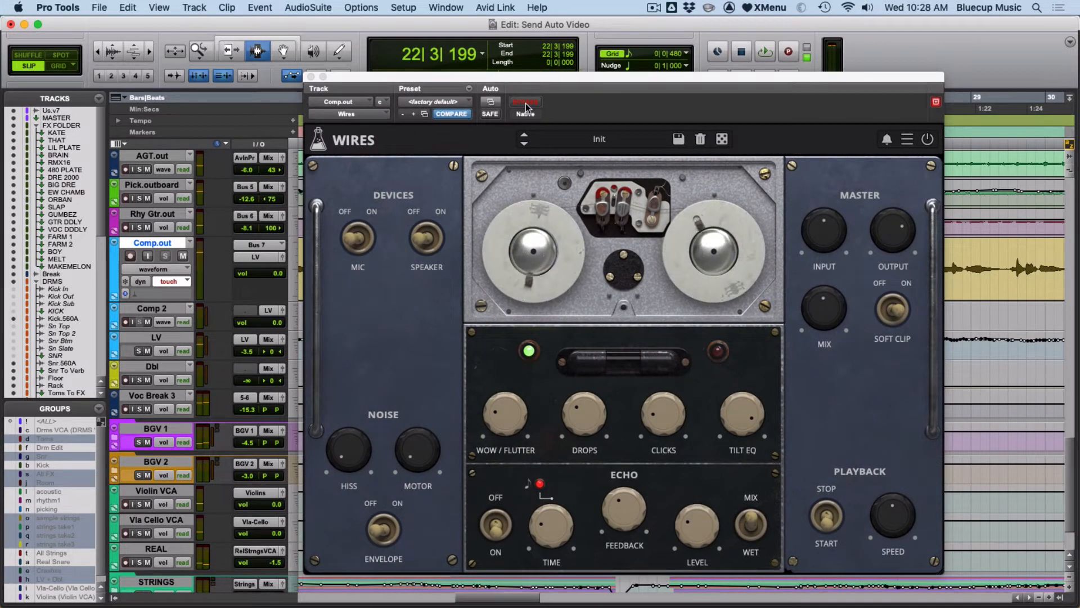
Play from the cursor and switch the Wires bypass on during playback to write bypass automation.
key(space)
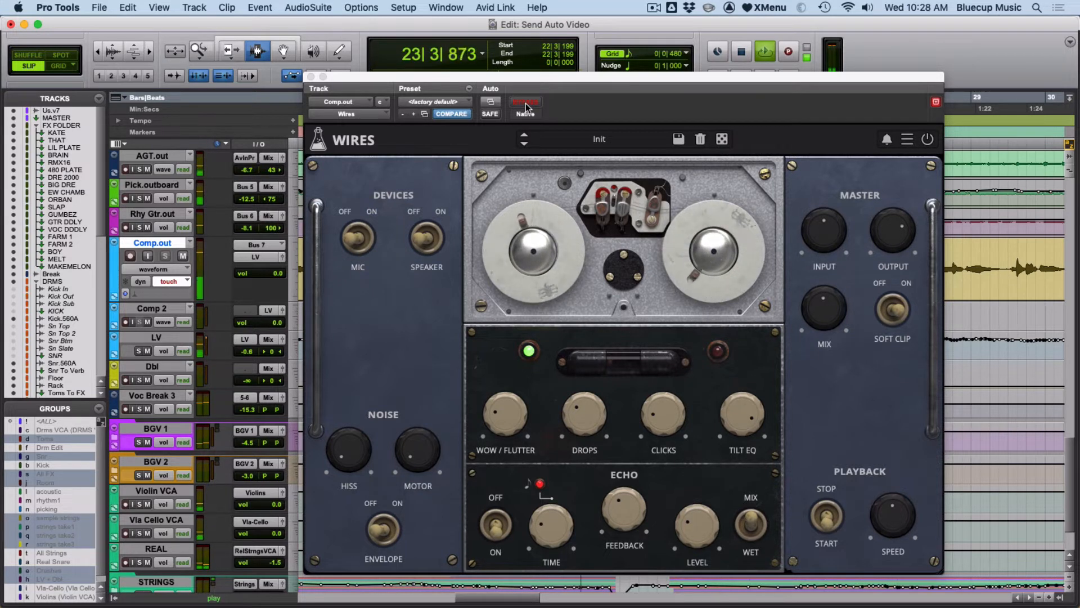
click(526, 102)
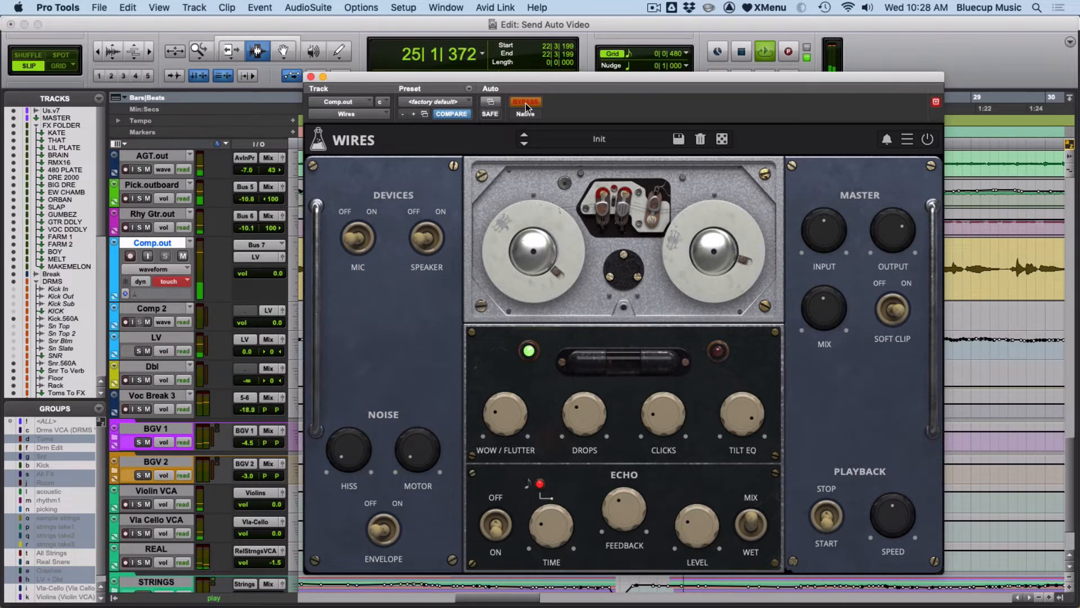
key(space)
Place the cursor at 23|3|801, play, and switch the Wires bypass on again to rewrite the automation.
drag(533, 77, 606, 314)
click(585, 244)
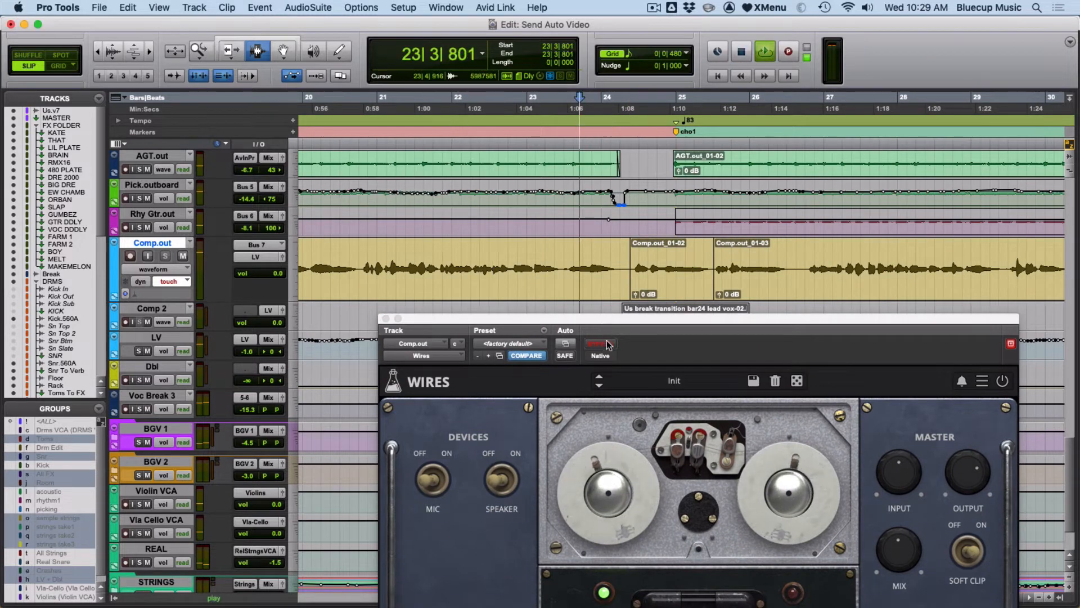
key(space)
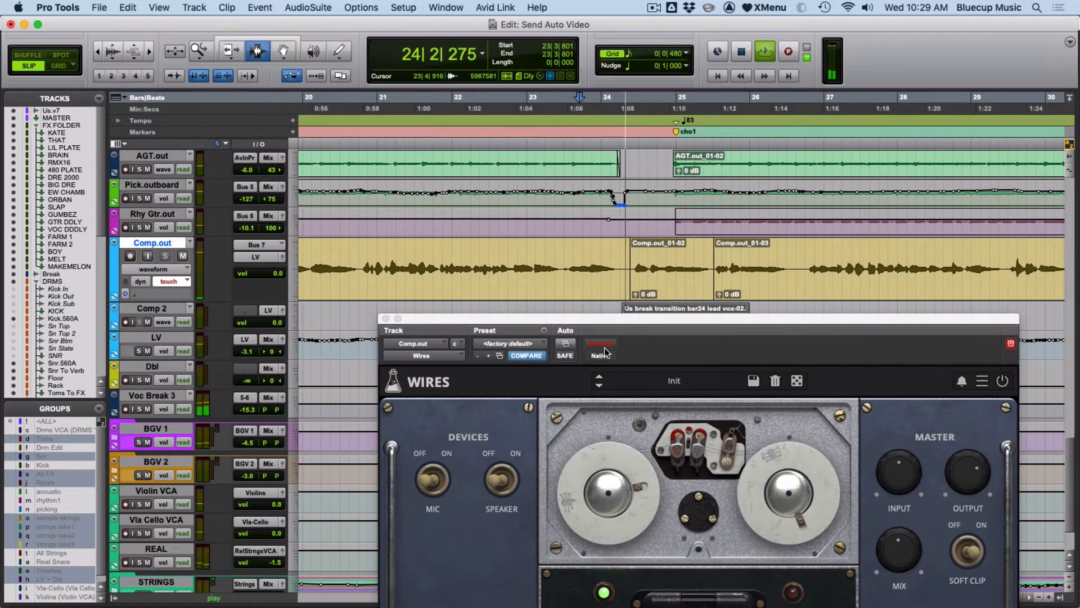
click(601, 344)
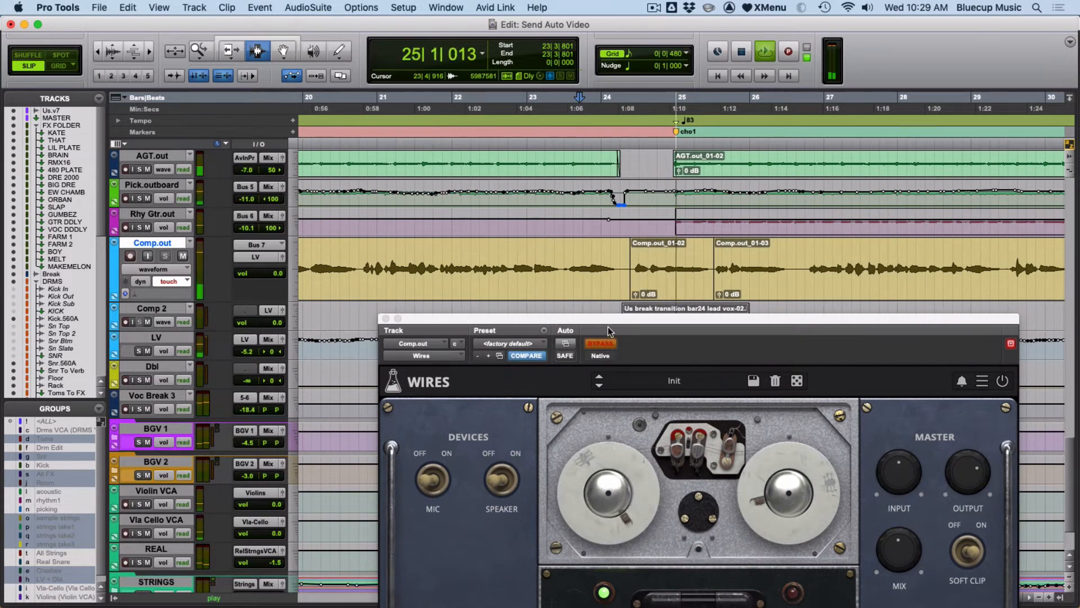
key(space)
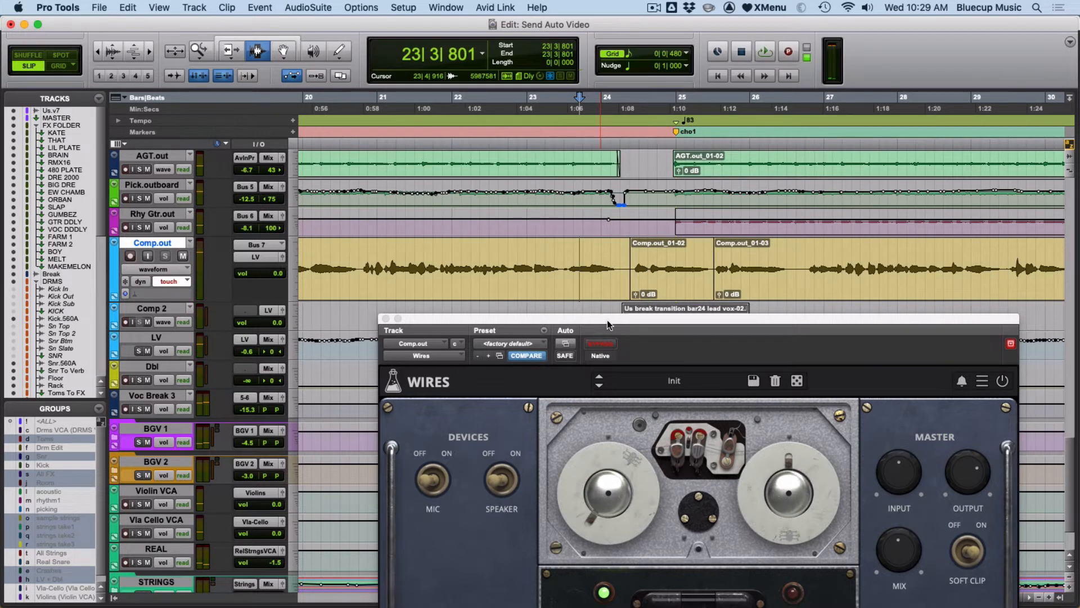
Show the Wires Master Bypass automation lane on the Comp.out track.
click(146, 269)
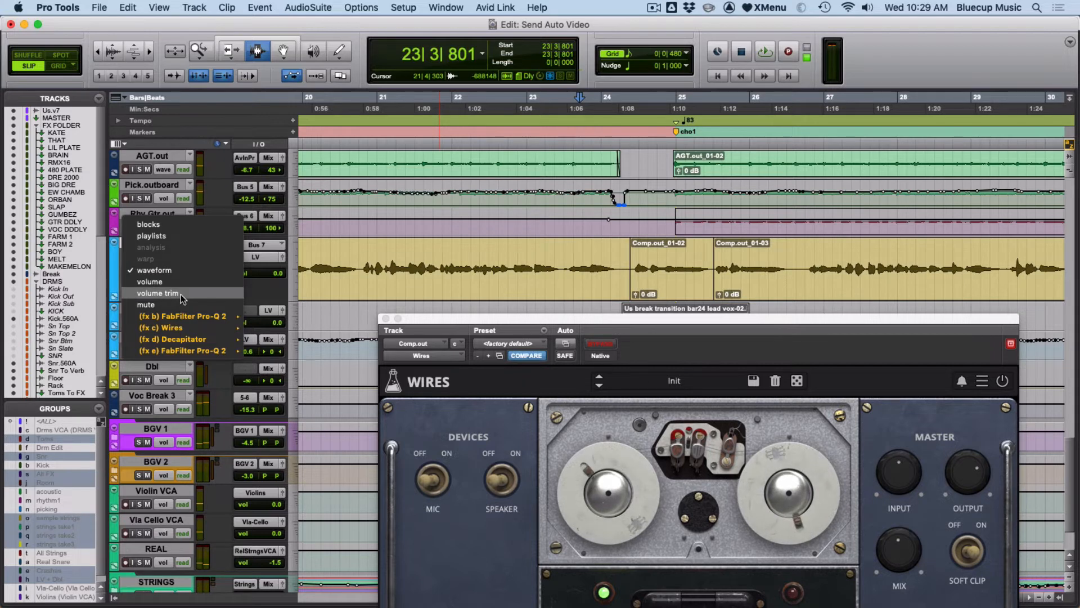
mouse_move(171, 329)
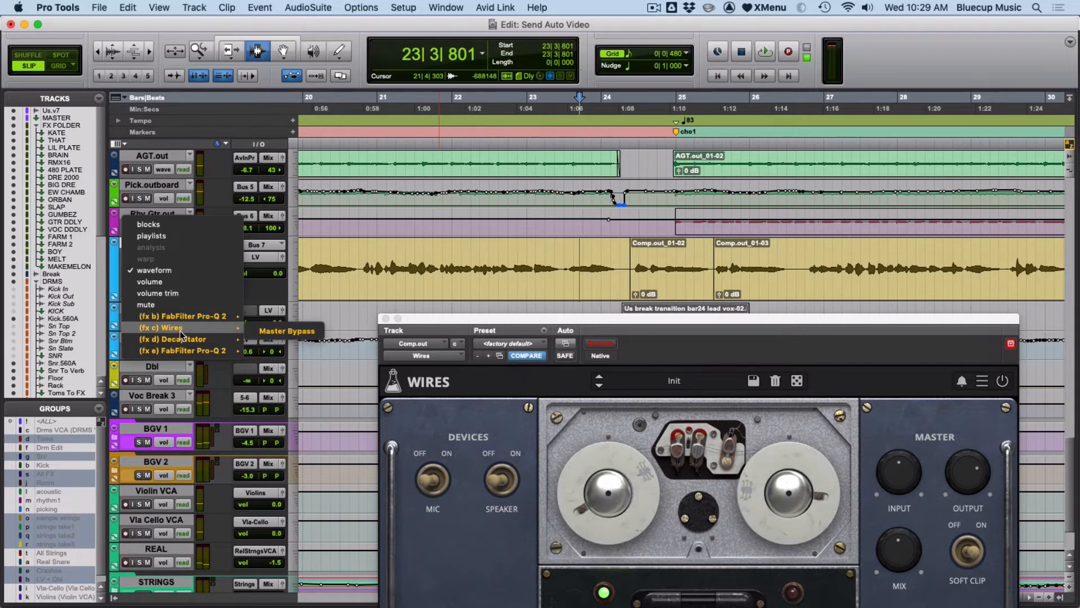
click(296, 332)
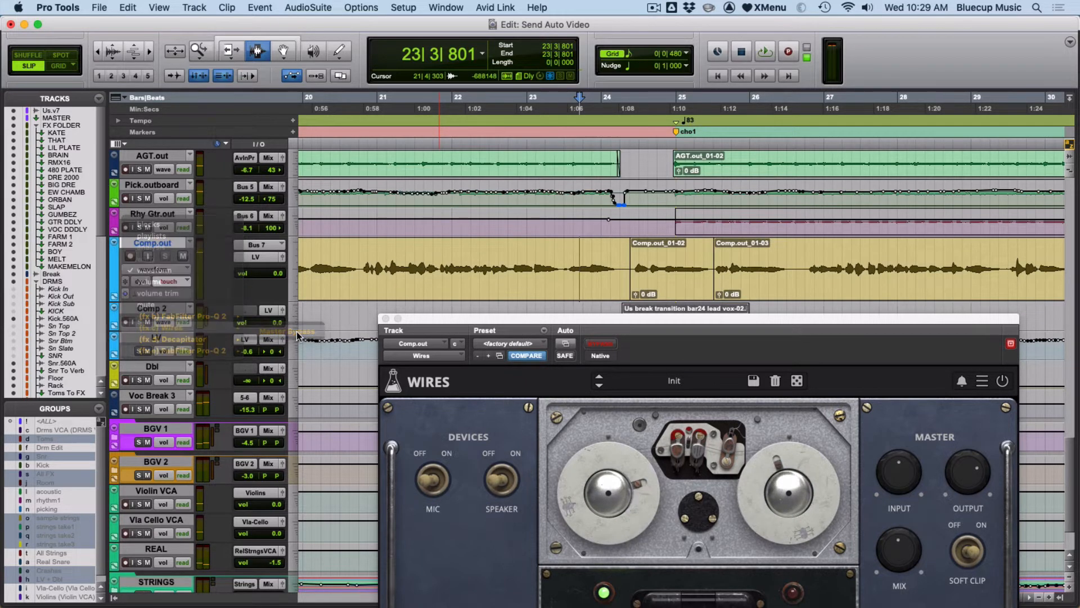
Zoom in and drag the bypass automation's starting point earlier, to about bar 24 beat 2.
key(F5)
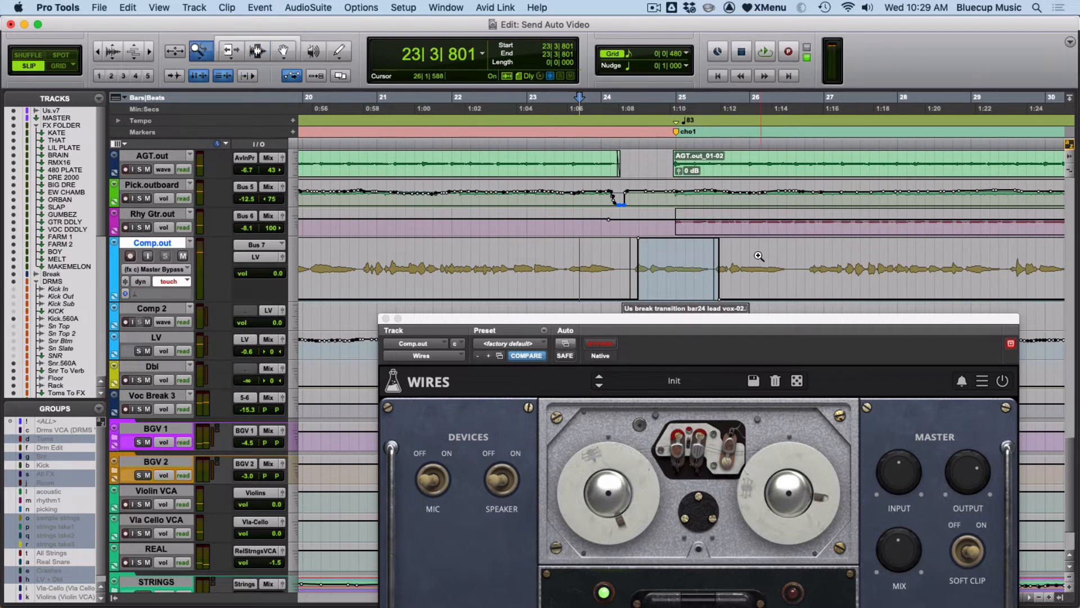
drag(753, 259, 523, 278)
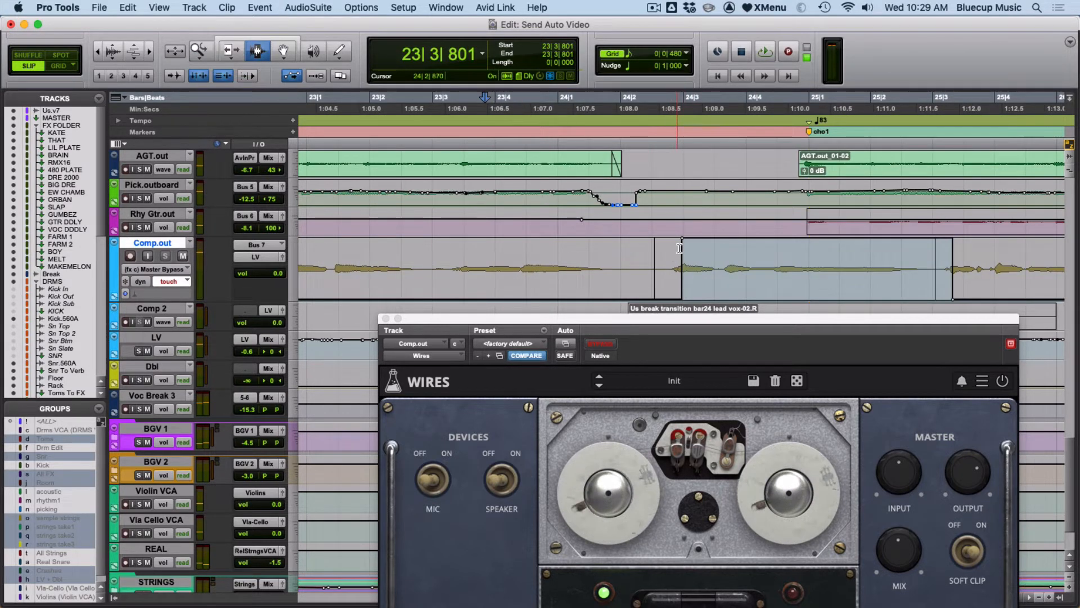
key(F8)
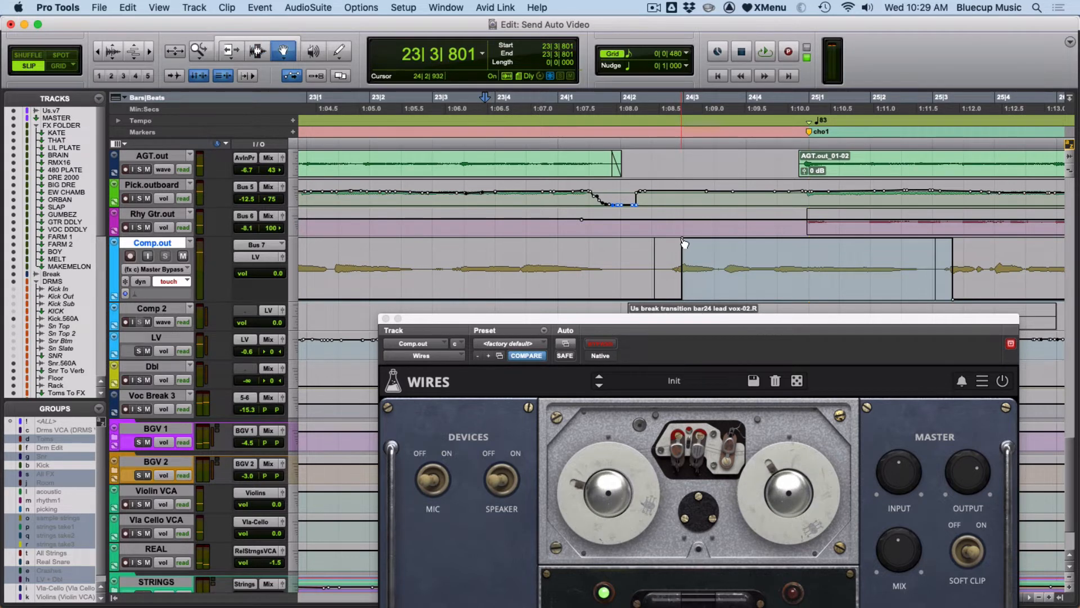
click(683, 239)
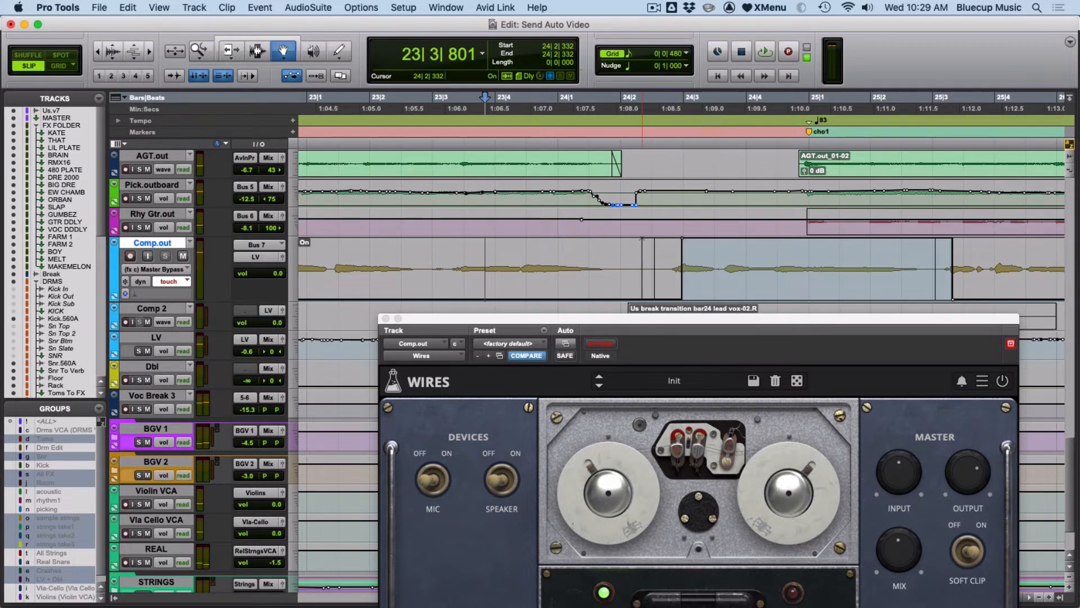
drag(682, 239, 644, 238)
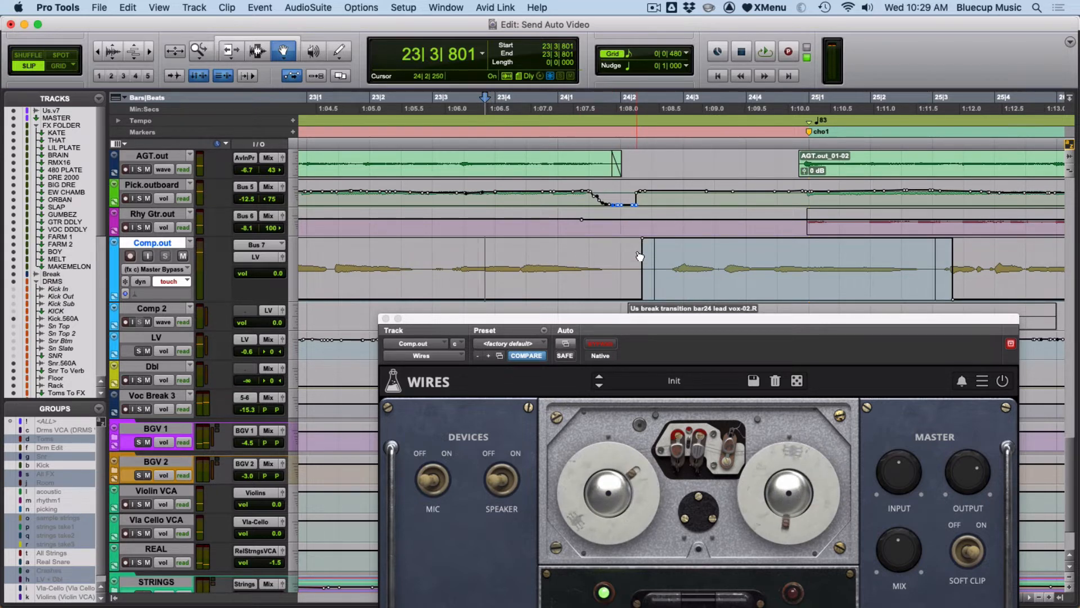
Zoom out to the whole song and place the cursor at the bypassed section to audition it.
key(r)
key(r)
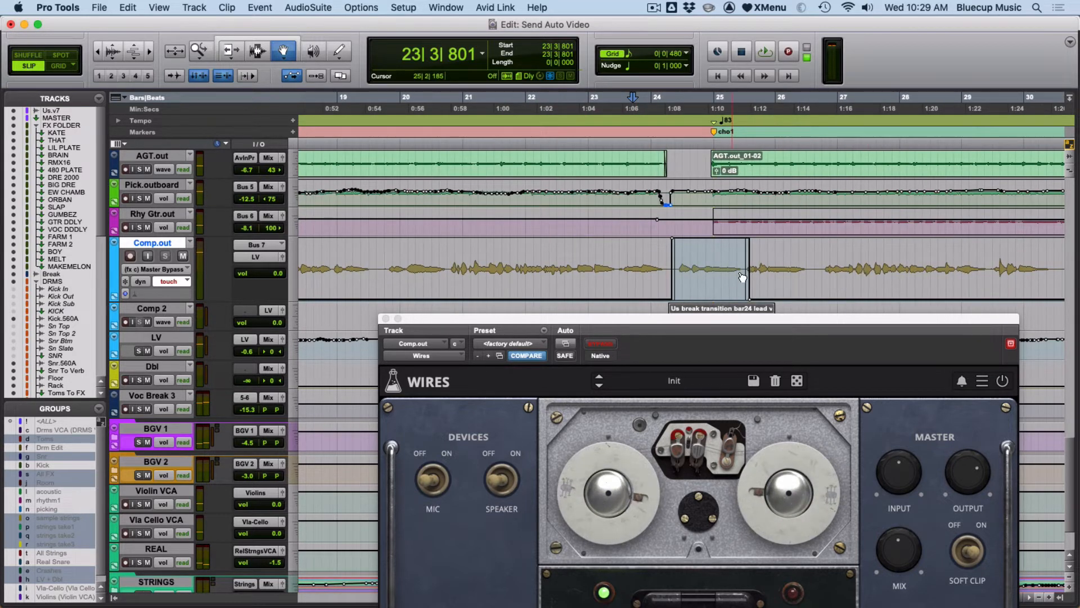
key(r)
key(r)
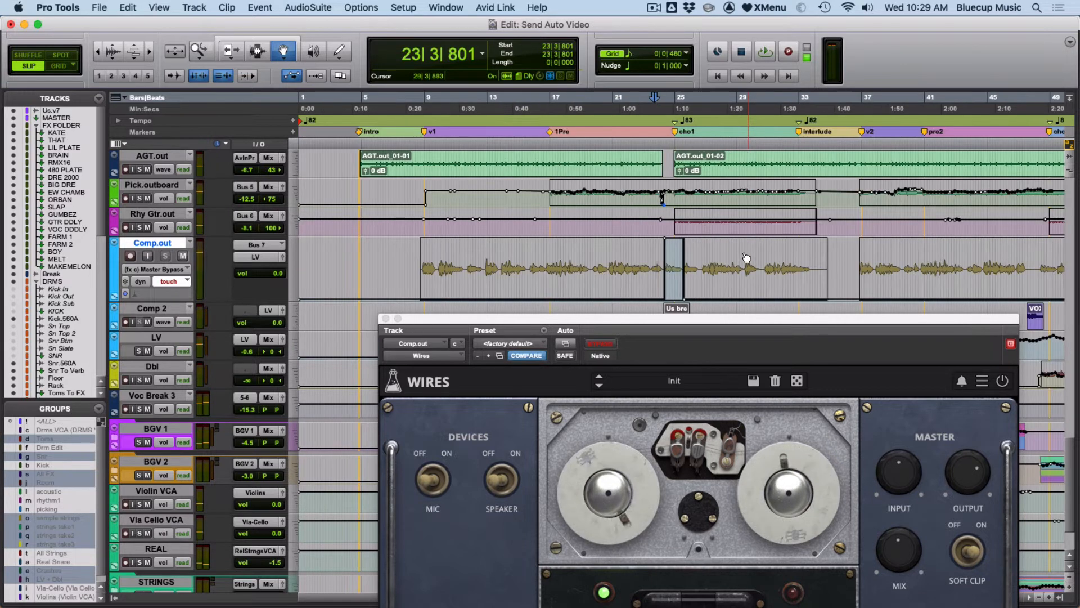
key(r)
key(F7)
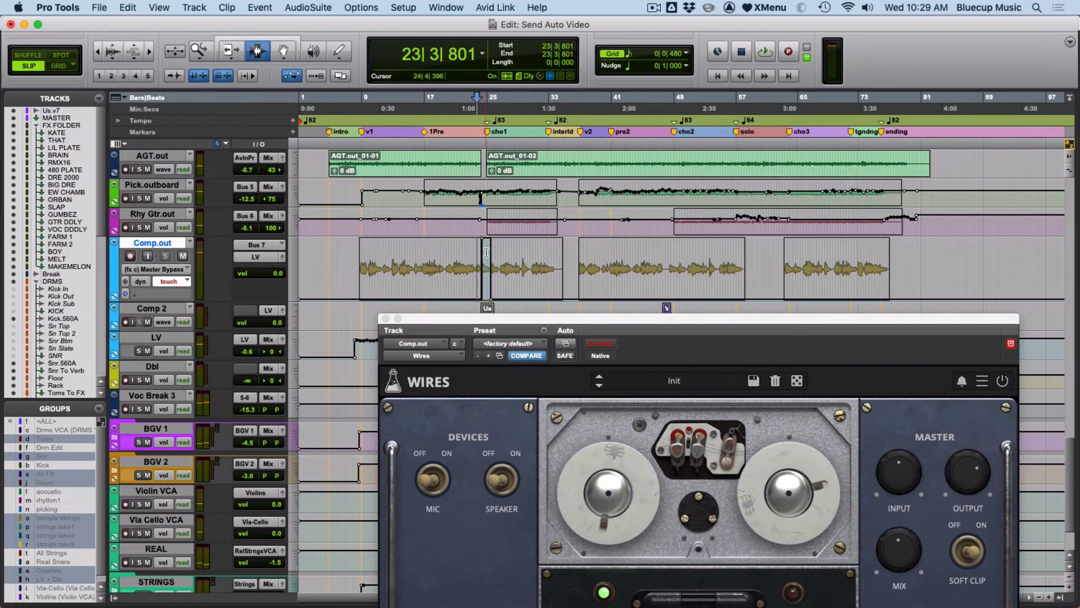
drag(488, 252, 489, 253)
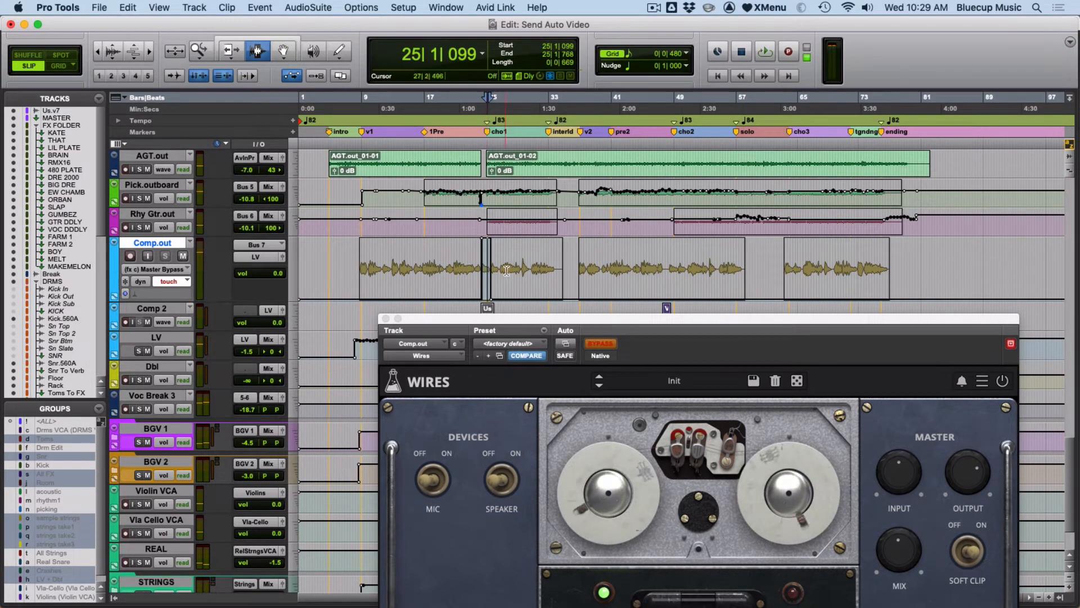
Select the Comp.out bypass automation from the chorus at bar 25 to about bar 78 and delete it.
click(507, 270)
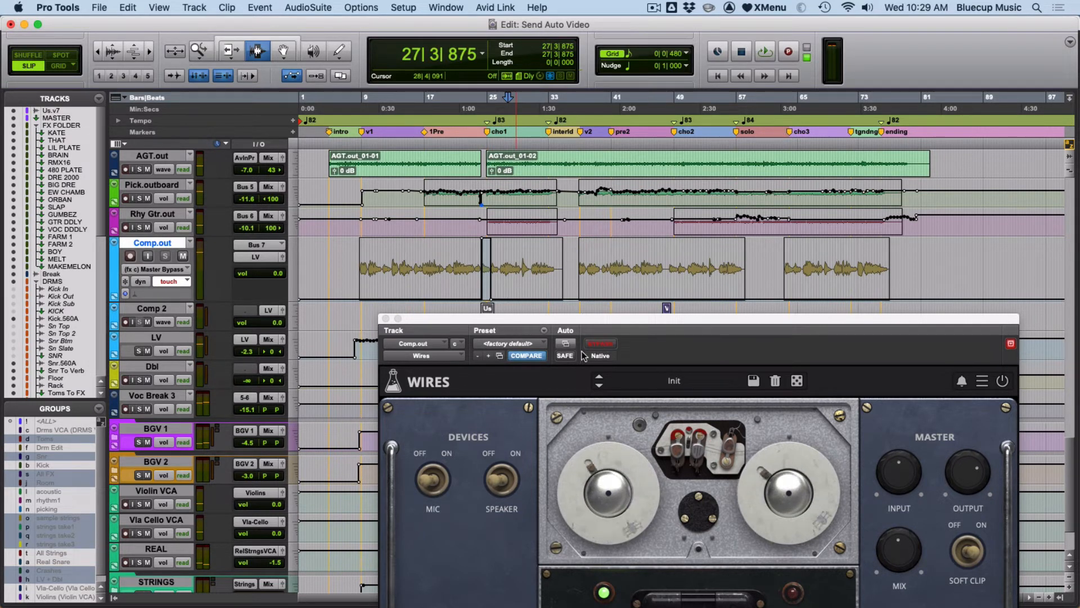
drag(488, 266, 898, 287)
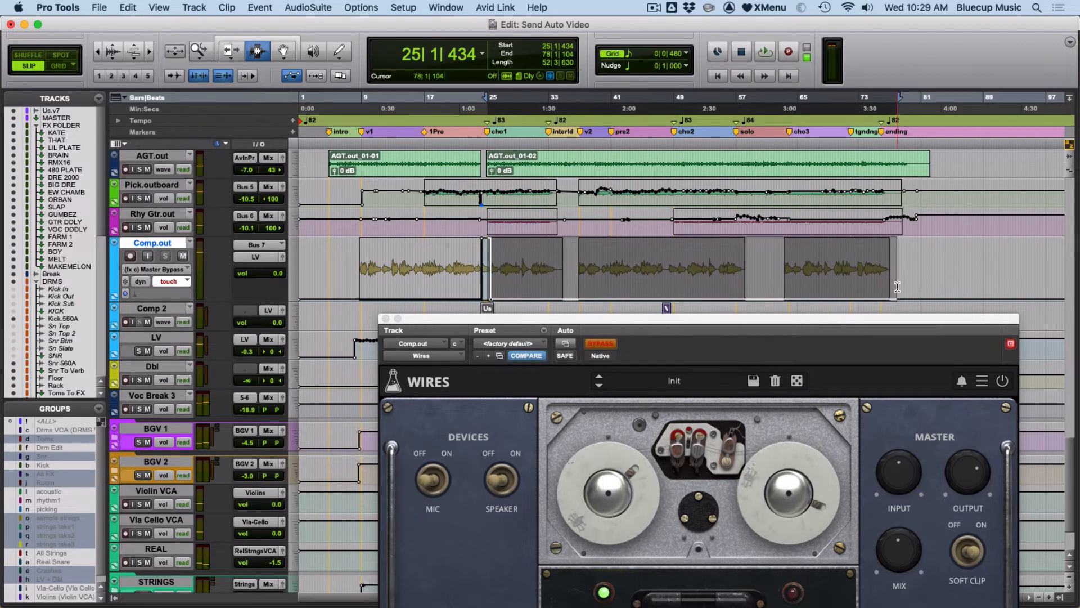
key(Delete)
Zoom in to inspect the bypass automation at the chorus transition near bar 25.
key(F5)
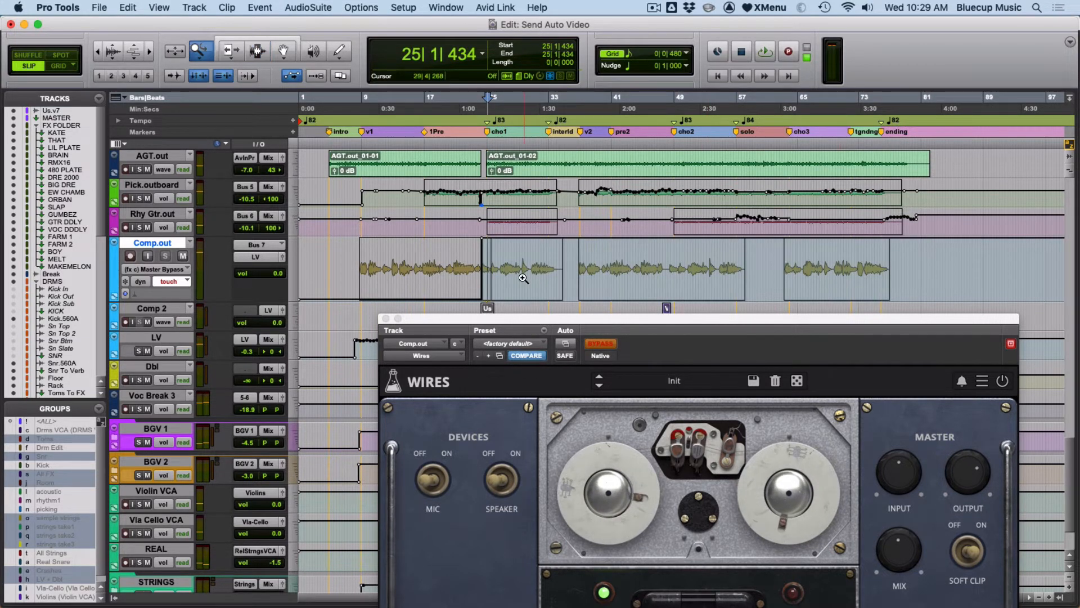
drag(514, 276, 468, 284)
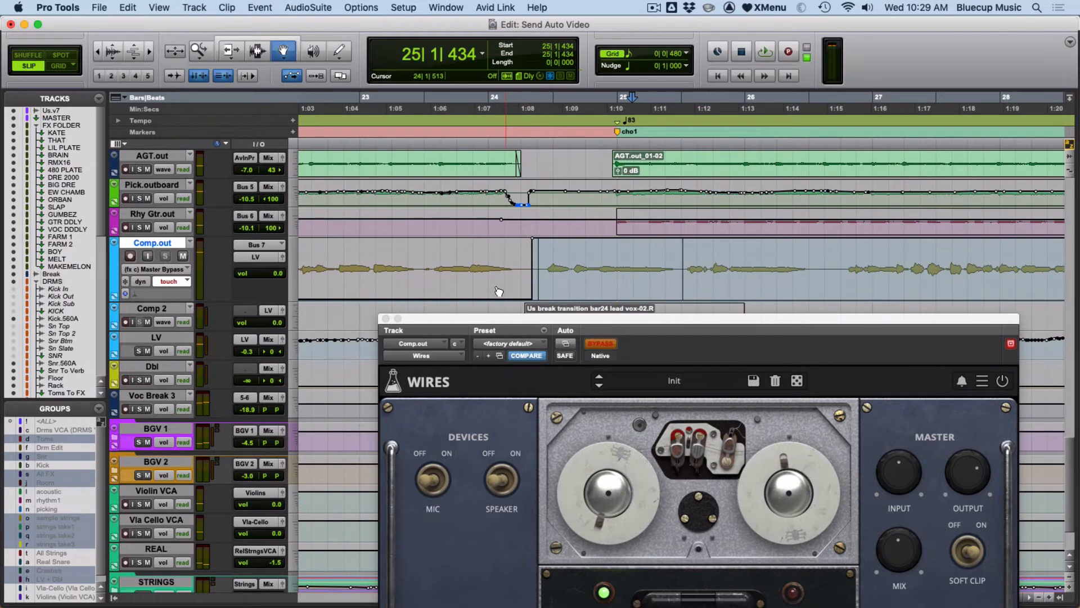
click(481, 275)
click(613, 258)
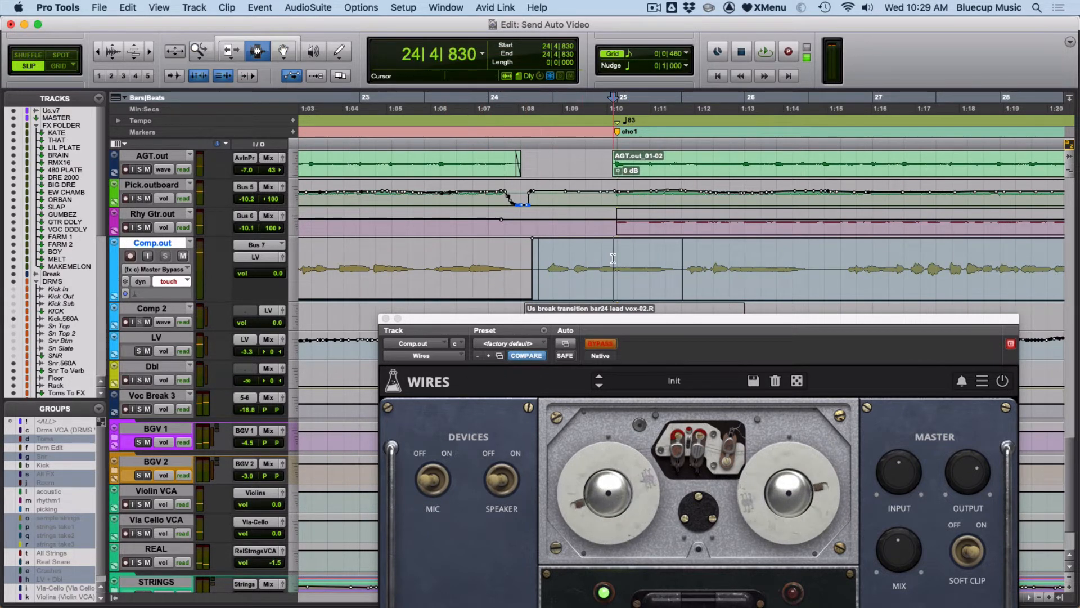
Select about bar 11 beat 3 to bar 12 beat 4 on the bypass lane and switch the Wires bypass on there.
key(super+bracketleft)
key(super+bracketleft)
key(super+bracketleft)
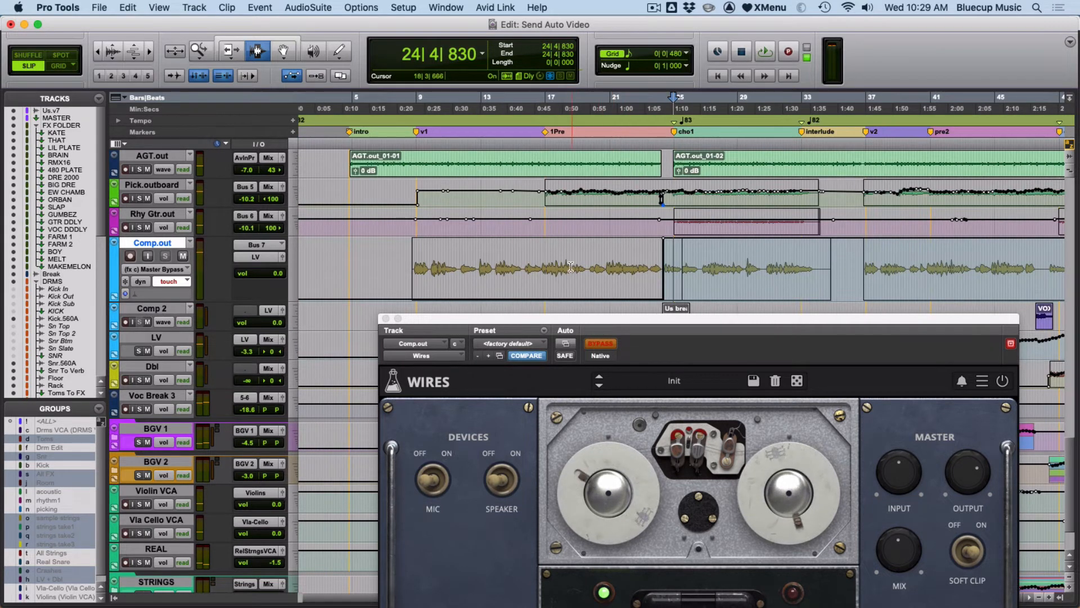
key(F5)
drag(528, 264, 415, 273)
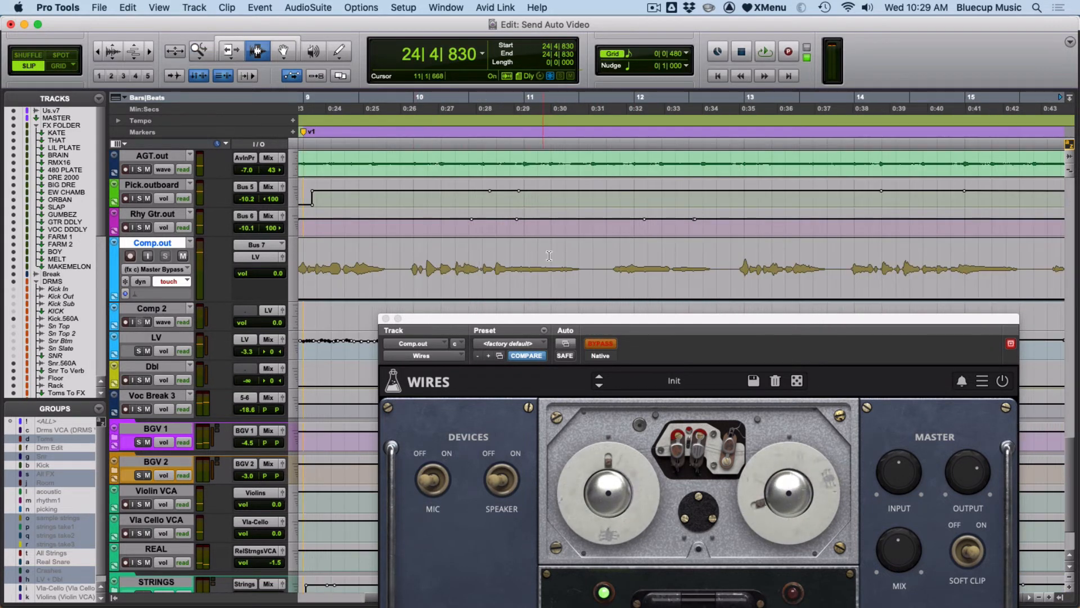
drag(600, 274, 726, 260)
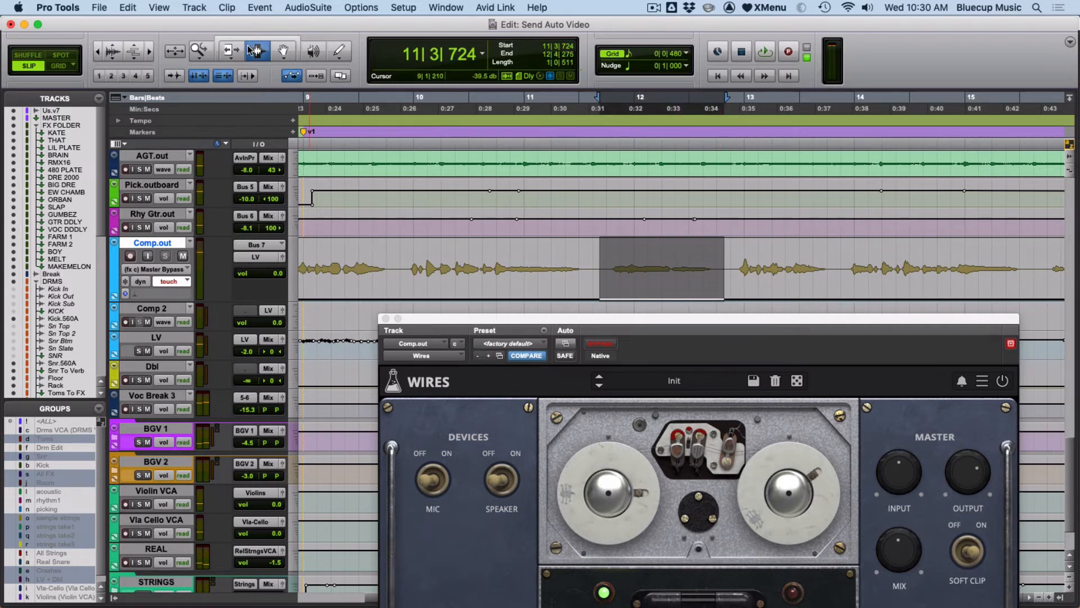
click(222, 64)
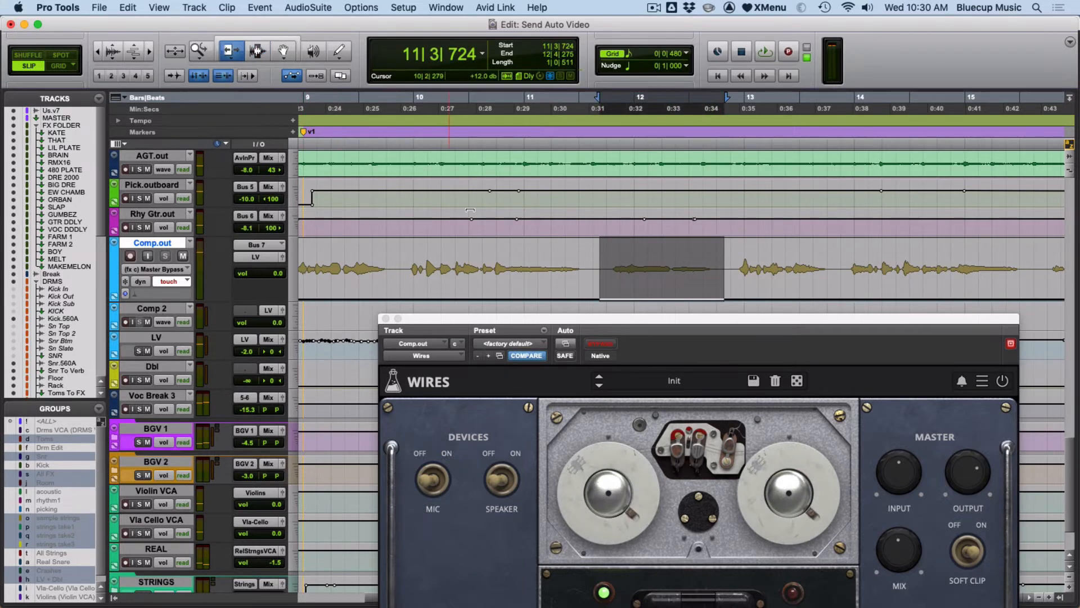
drag(672, 281, 667, 237)
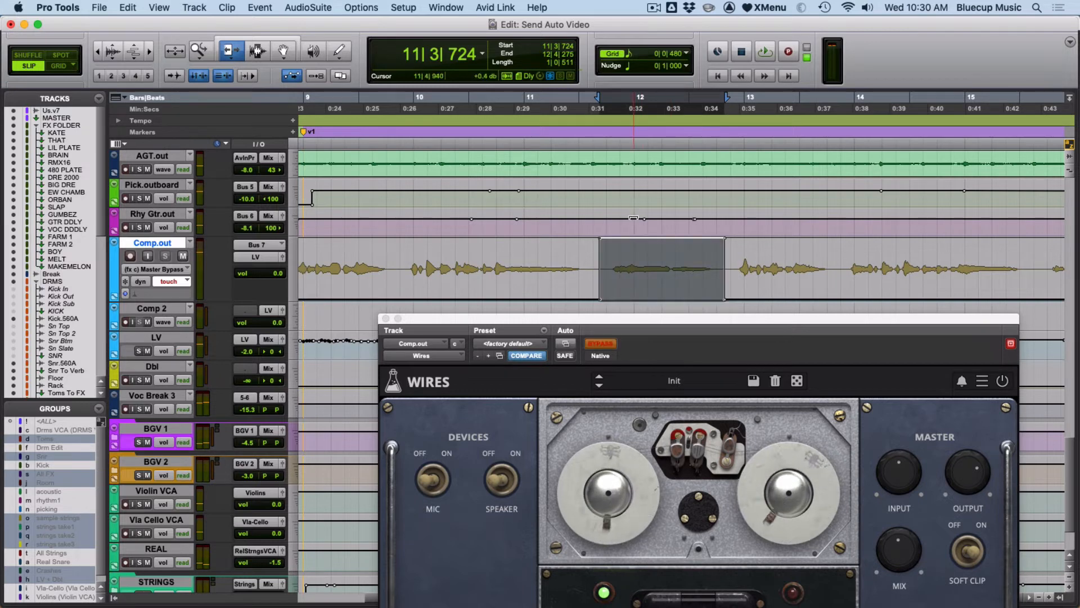
Place the cursor just before the new bypassed section and play it to audition.
key(F7)
click(571, 249)
key(space)
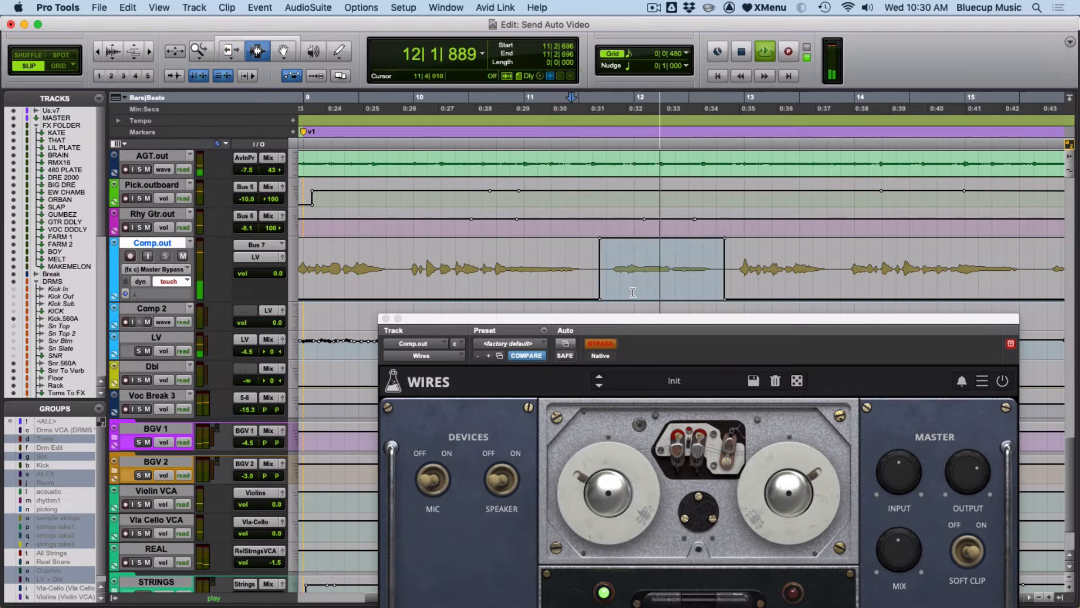
key(space)
click(560, 283)
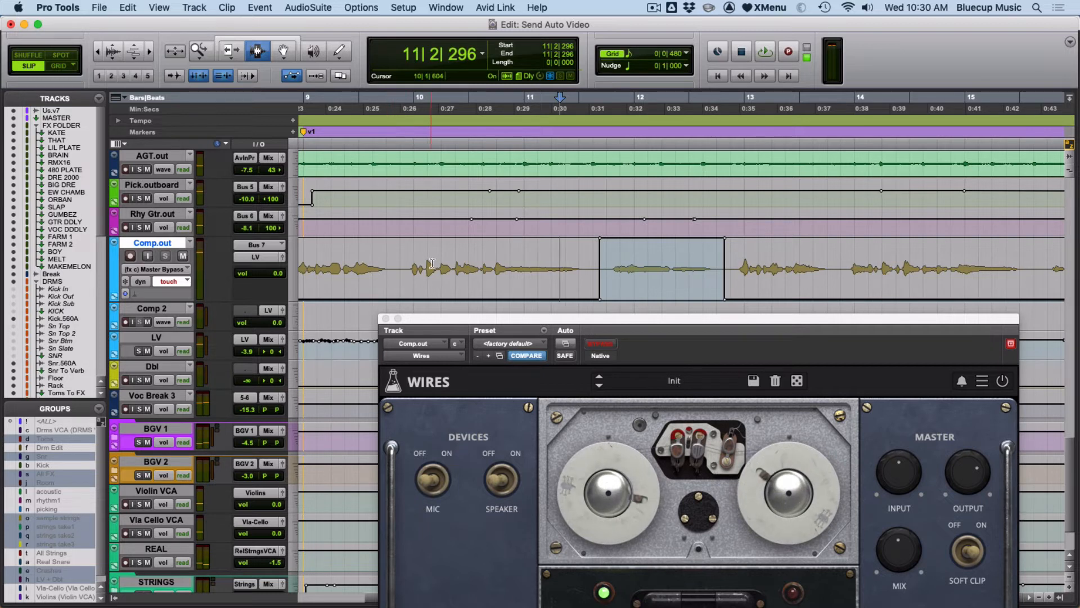
Remove Master Bypass from the Wires plug-in's automation-enabled parameters.
key(Return)
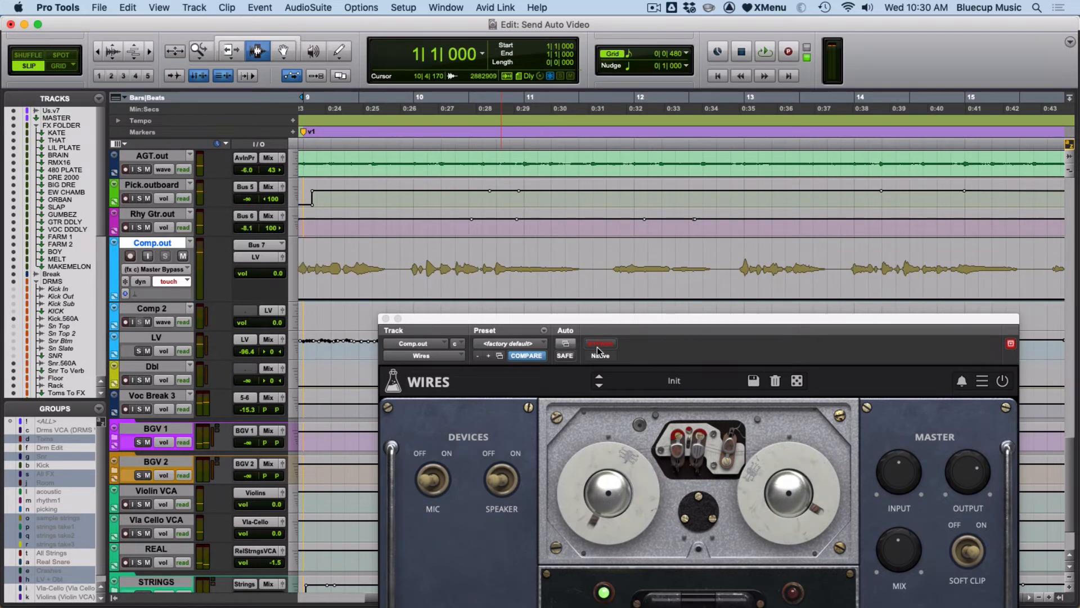
click(566, 344)
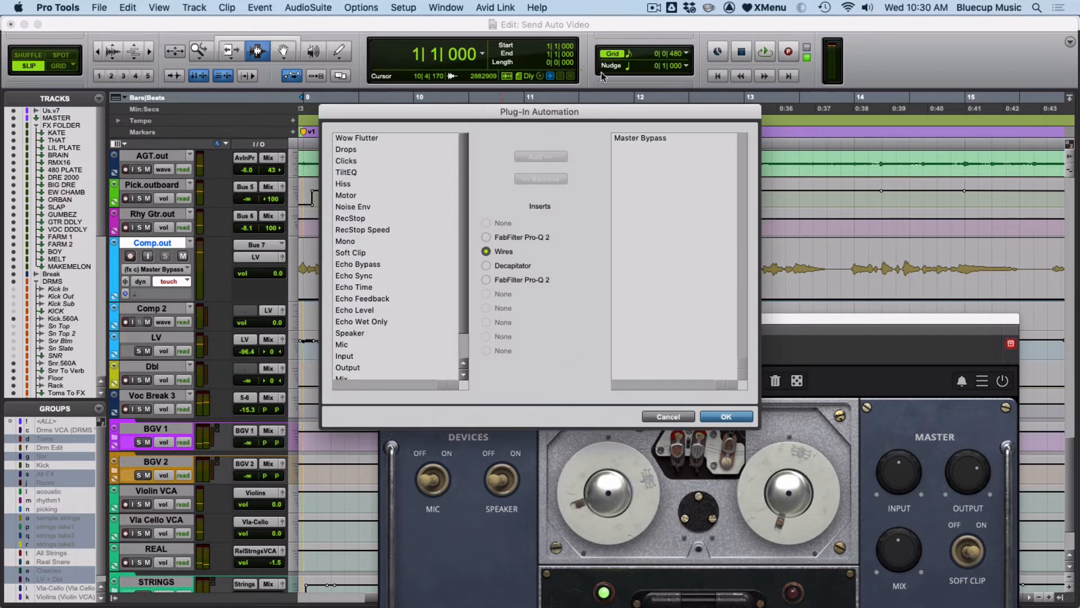
click(662, 138)
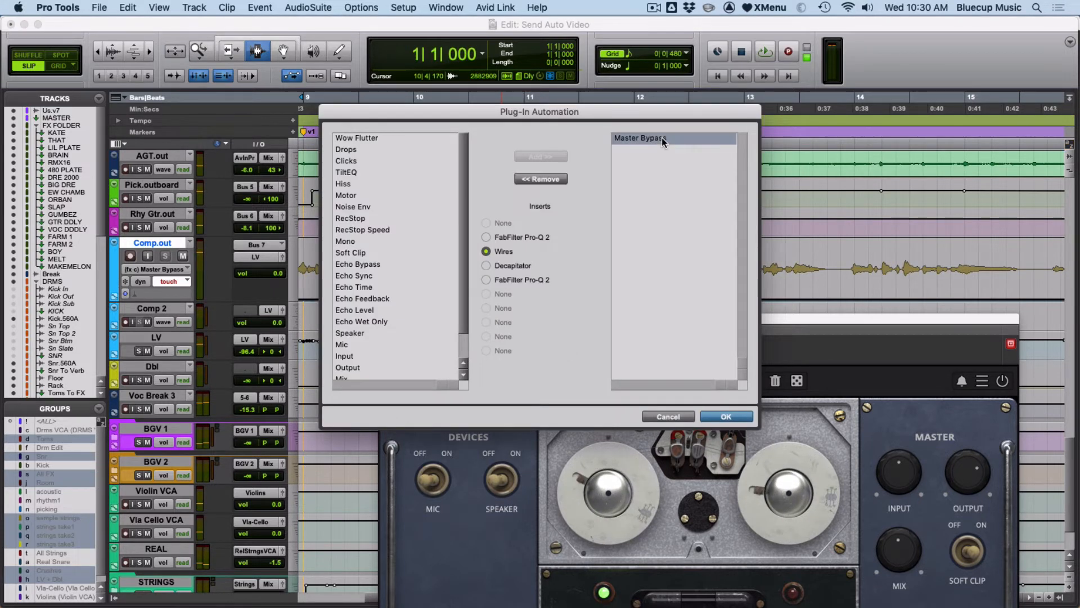
click(539, 180)
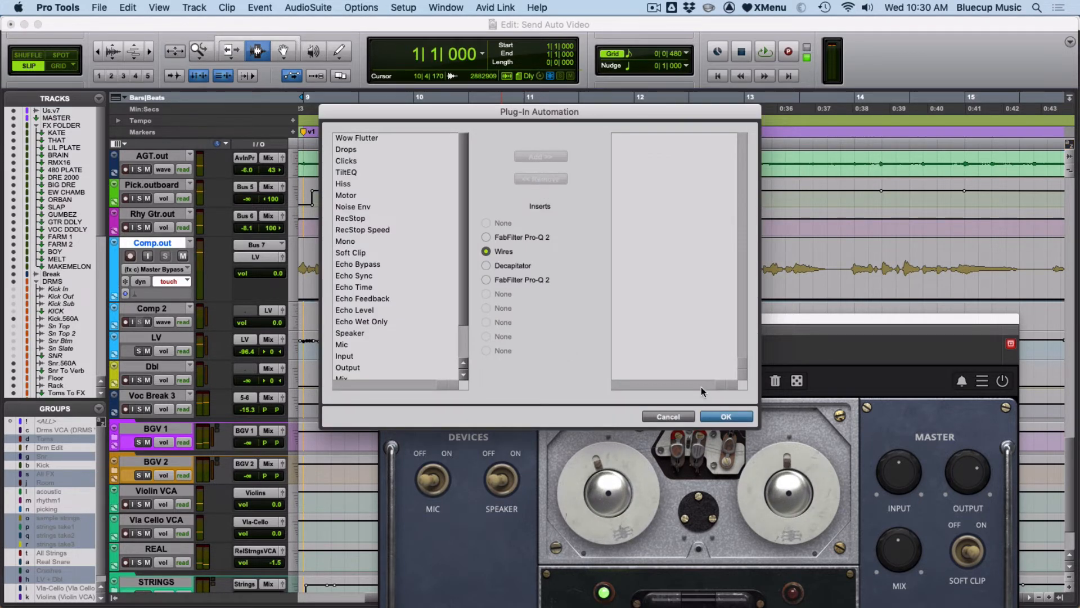
click(722, 417)
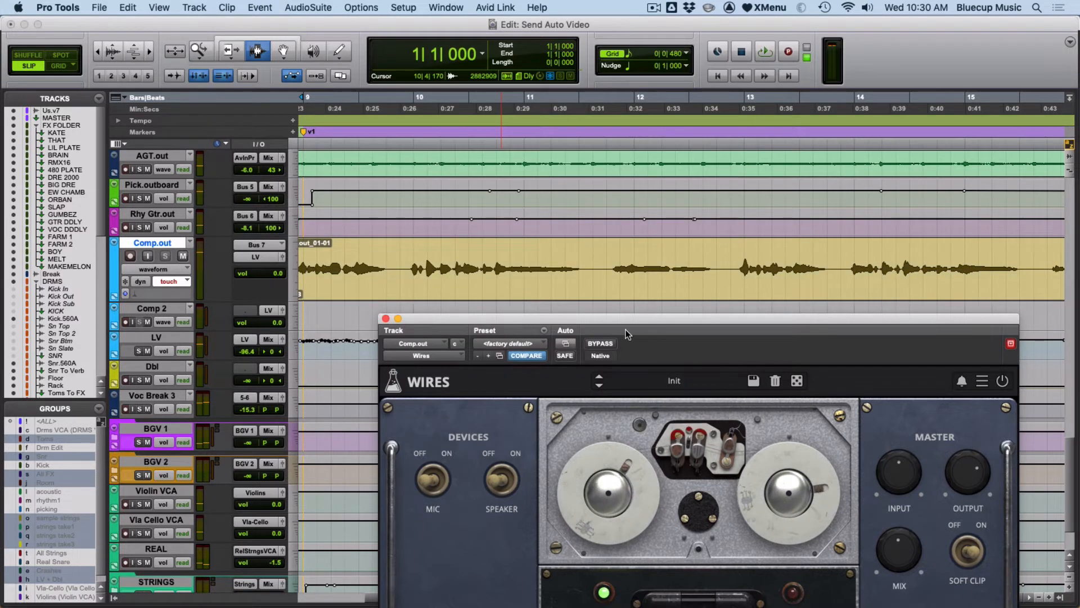
Re-enable automation for Master Bypass directly from the Wires plug-in's bypass control.
key(alt+a)
key(F5)
drag(575, 280, 481, 278)
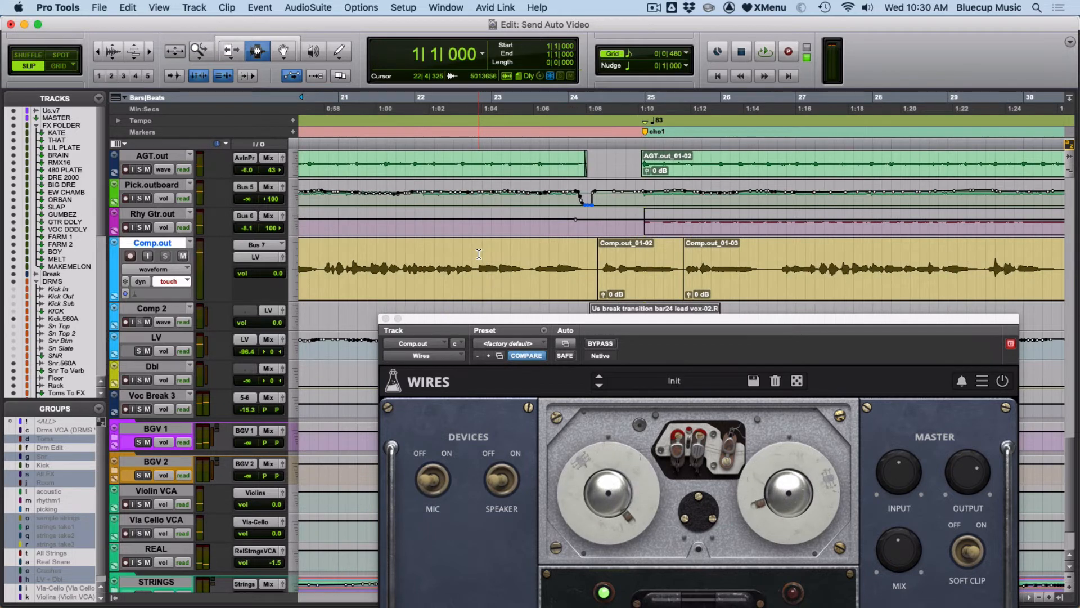
drag(574, 319, 557, 201)
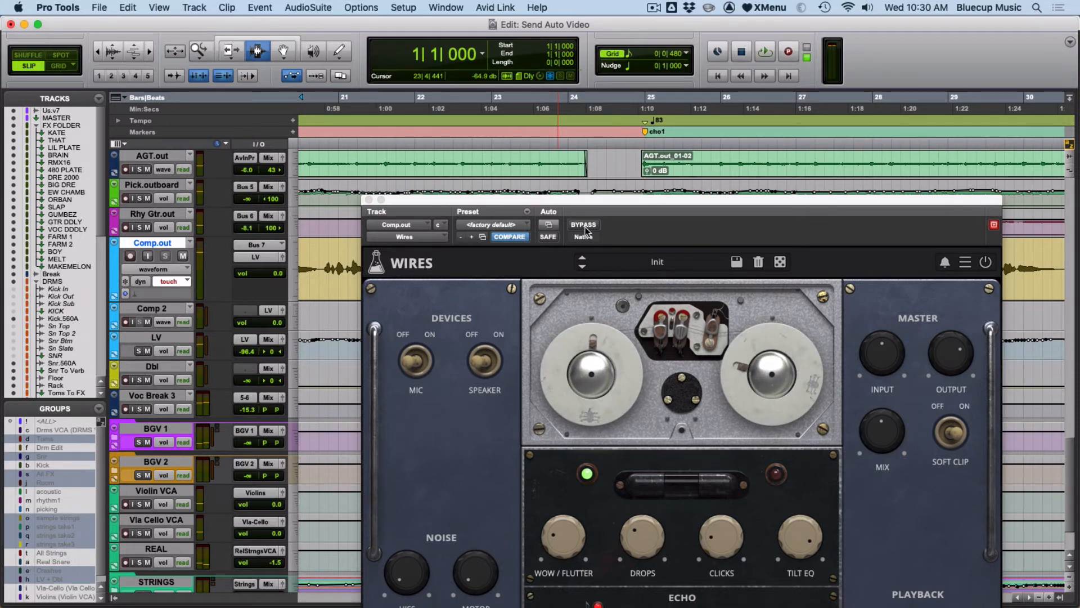
right_click(585, 230)
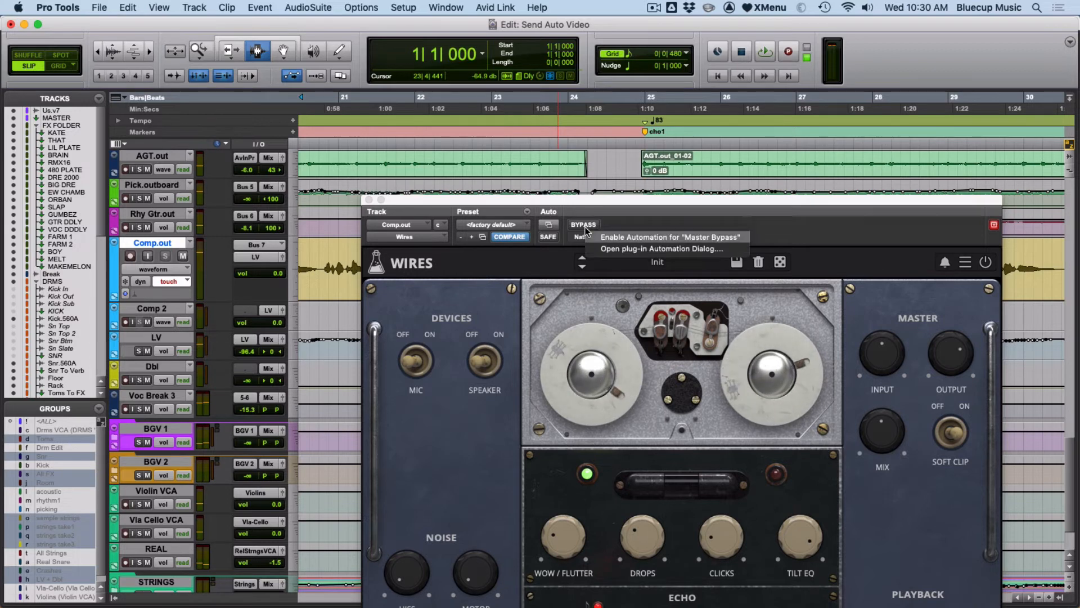
click(631, 236)
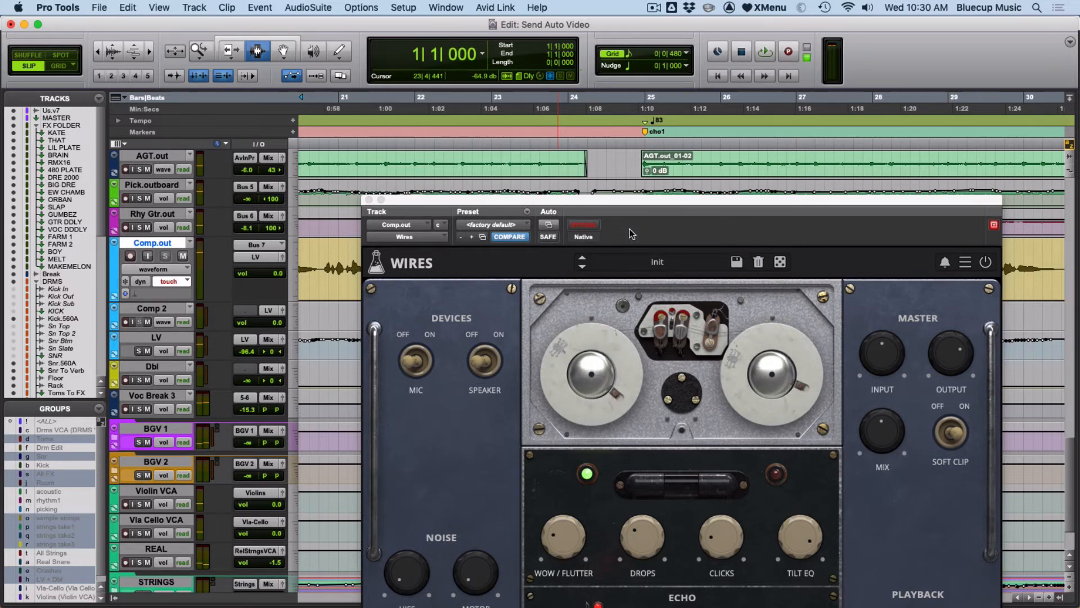
Open the bypass control's automation menu again and close it without choosing an option.
click(548, 224)
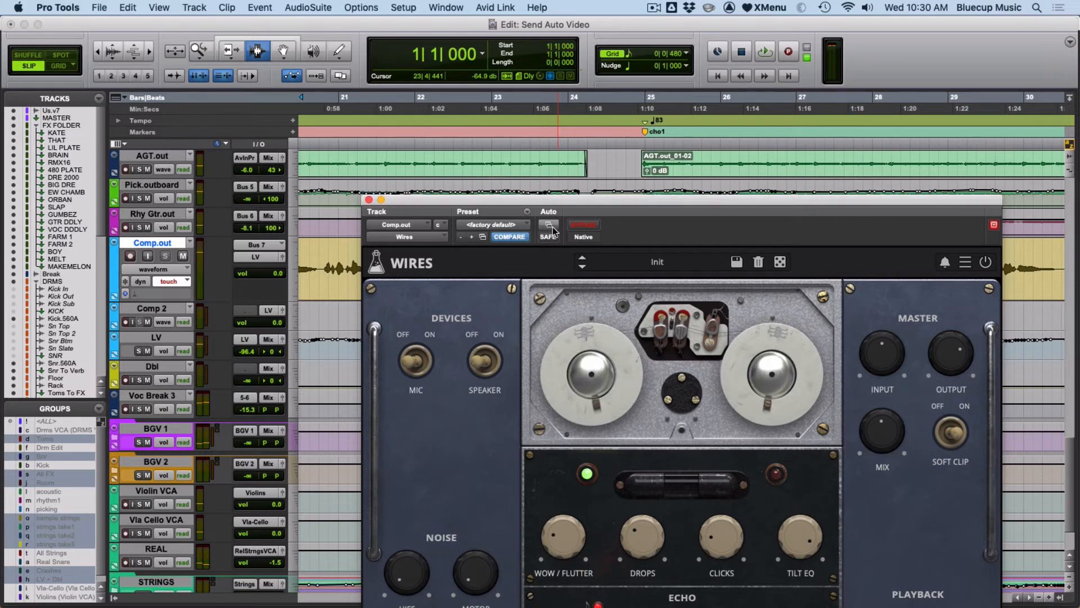
click(669, 417)
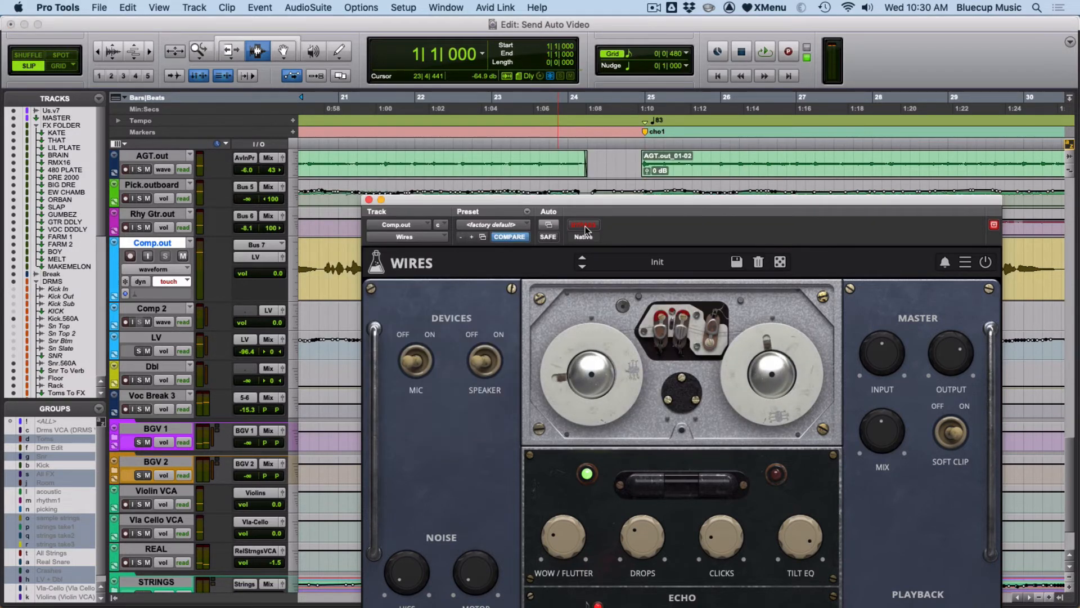
right_click(586, 231)
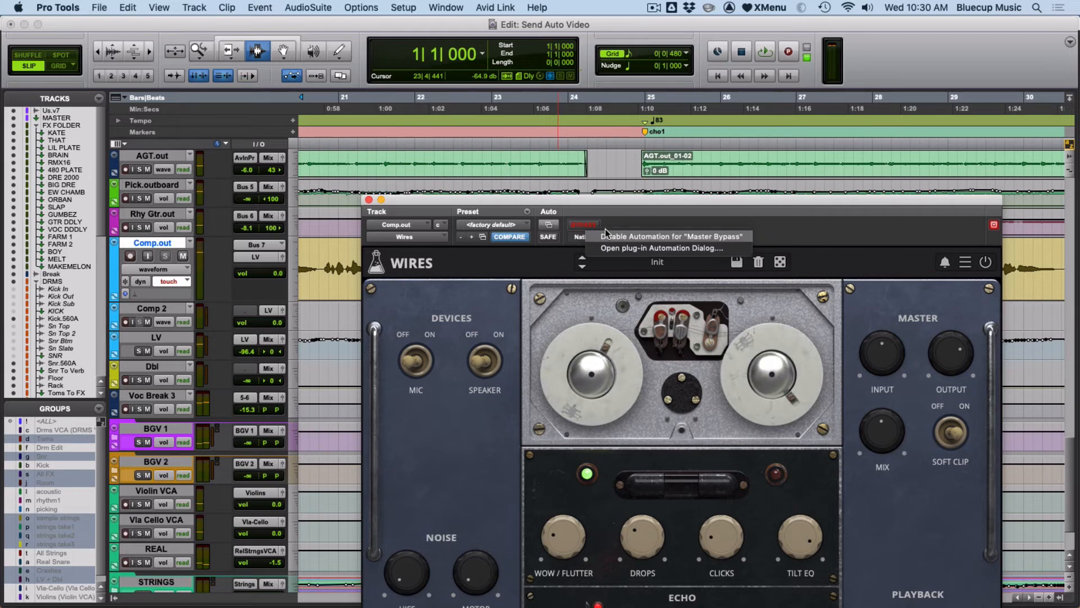
click(633, 200)
Show the Master Bypass lane on Comp.out and set the bypass on from the chorus at bar 25 to the song's end.
drag(622, 204, 610, 342)
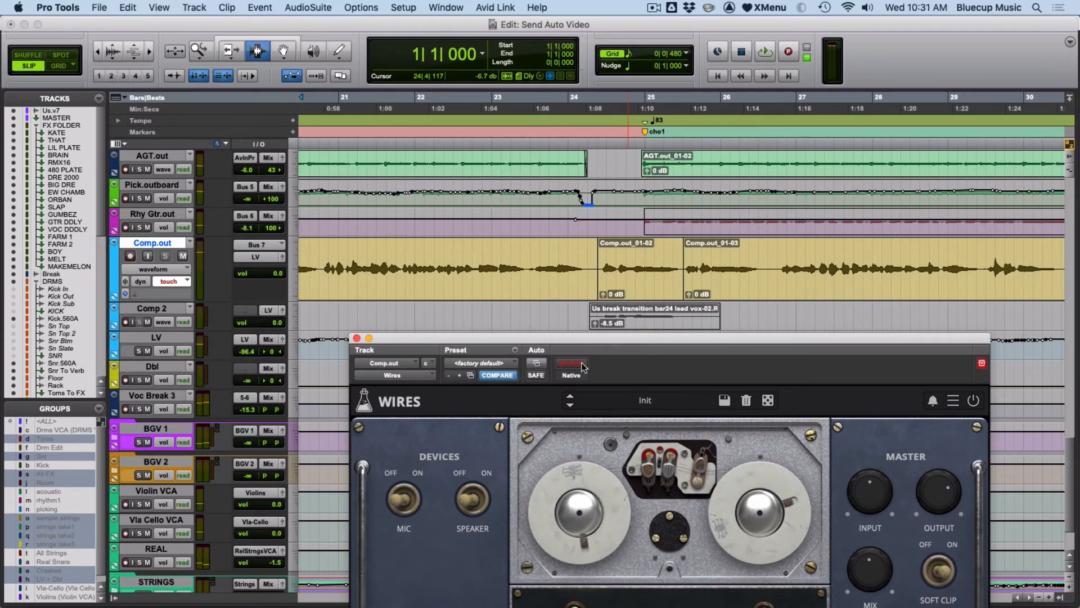
ctrl+super+click(582, 366)
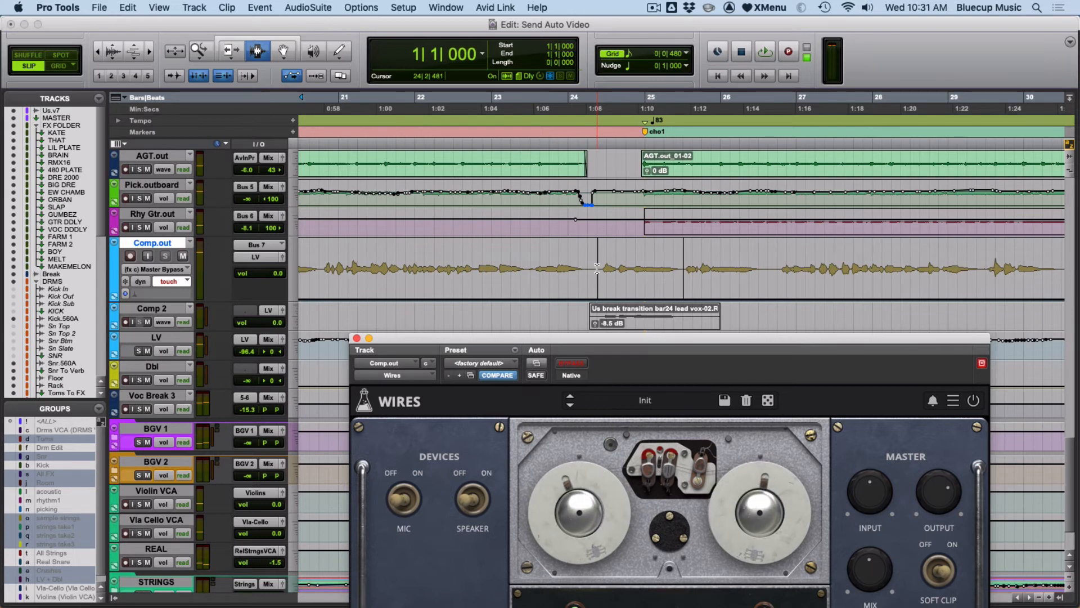
key(F8)
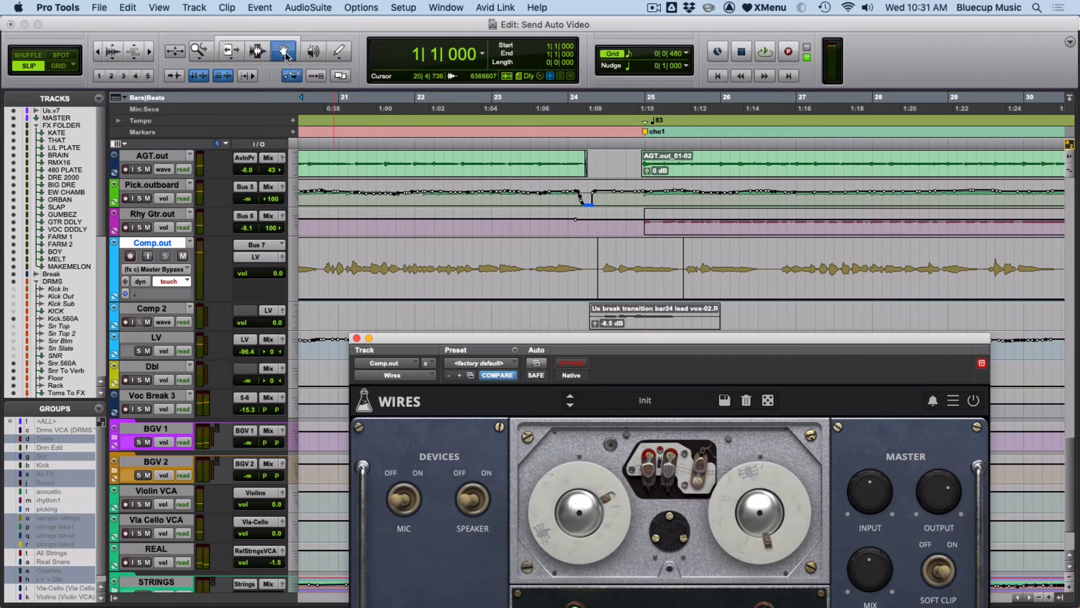
click(601, 298)
key(alt+a)
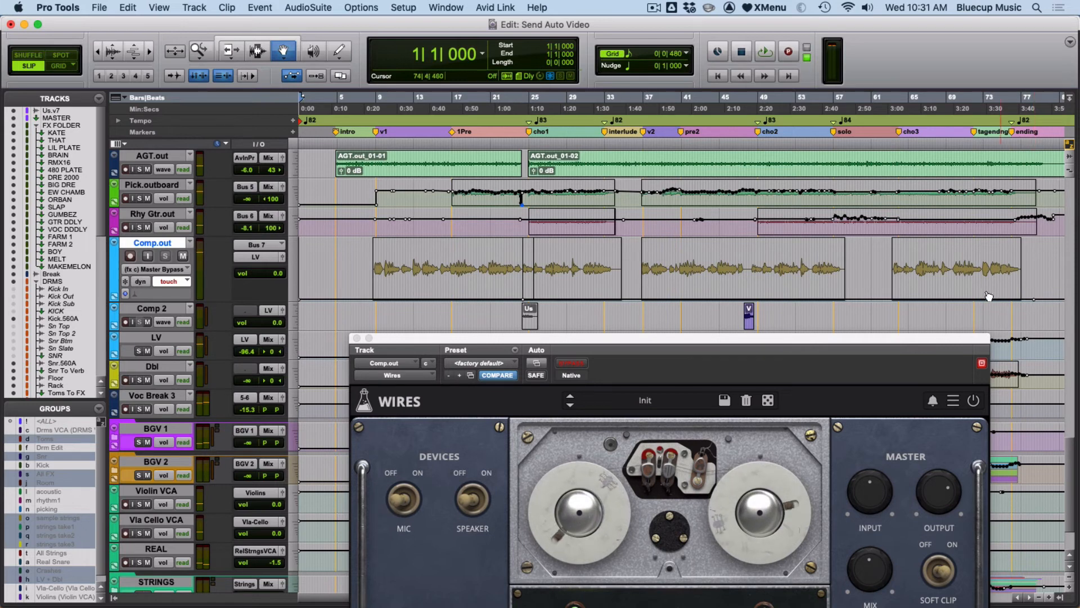
key(F6)
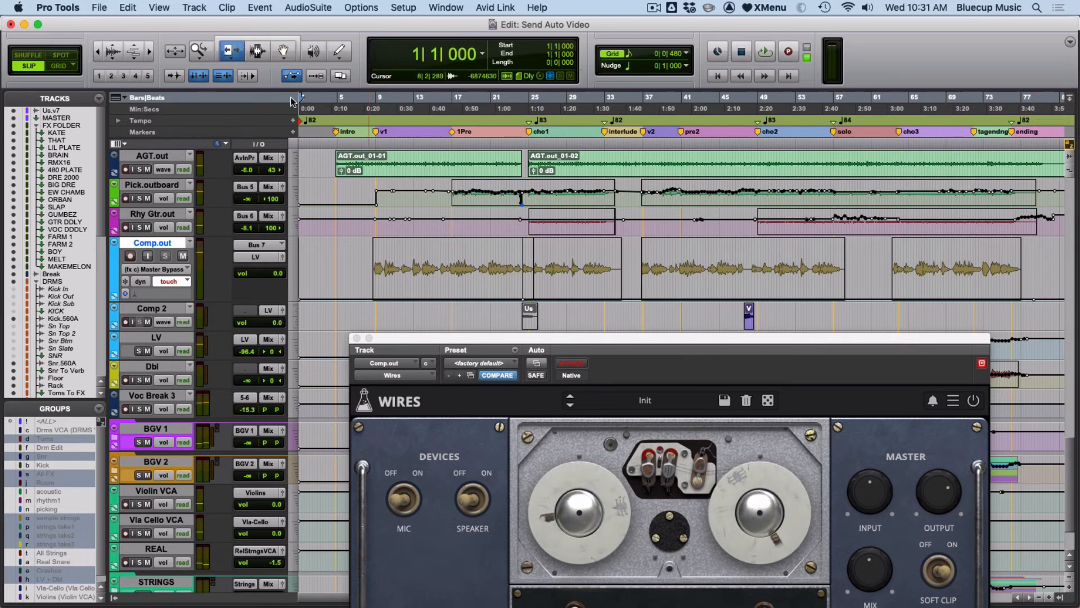
drag(656, 267, 656, 238)
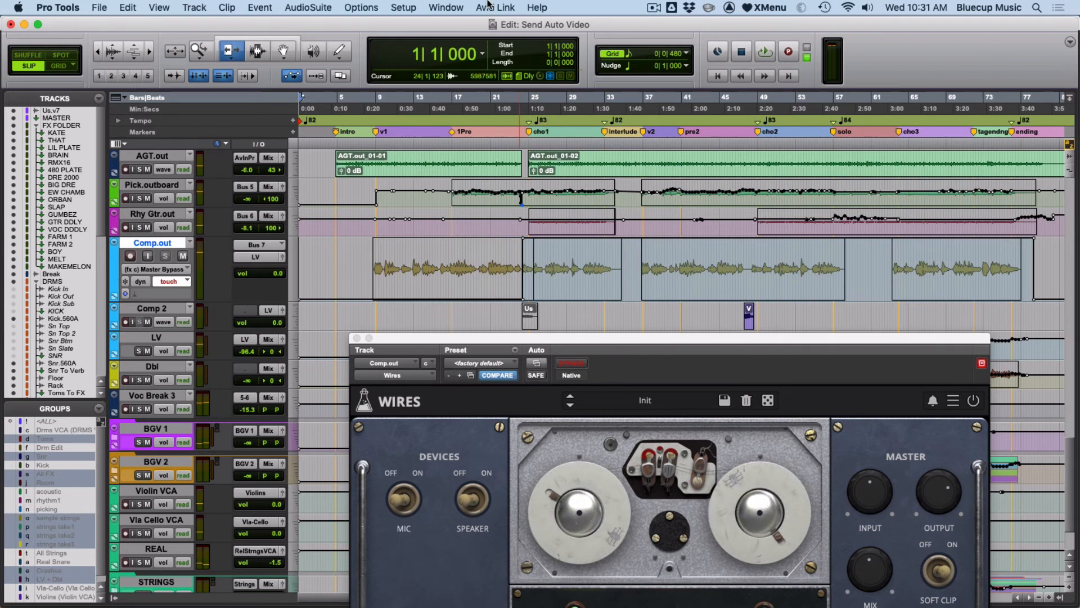
Open the Automation window, enable plug-in automation writing, then close it and the Wires plug-in window.
click(458, 6)
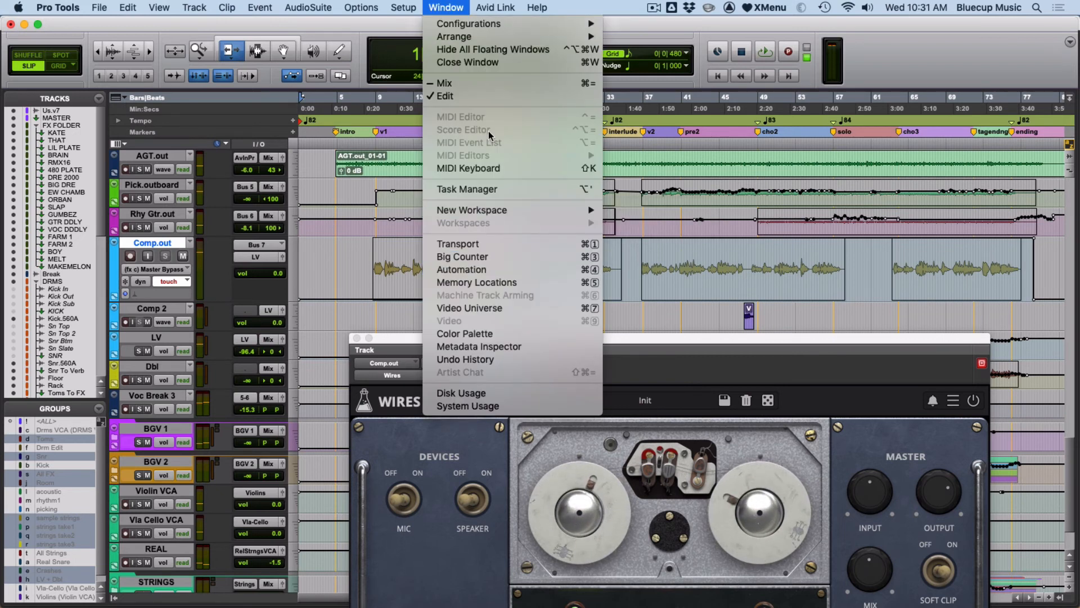
click(478, 269)
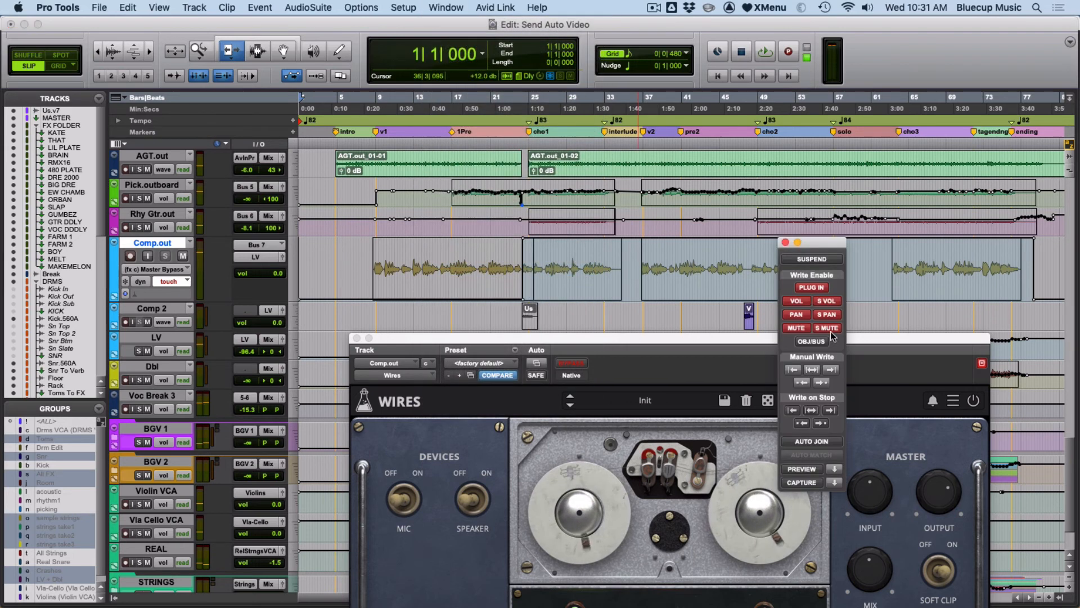
click(819, 289)
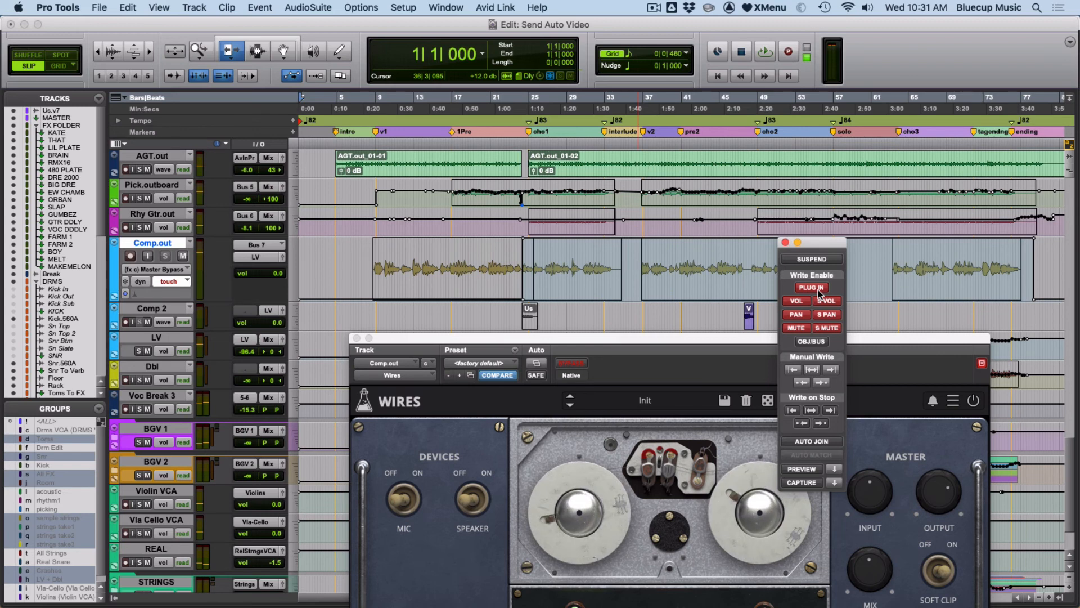
click(819, 288)
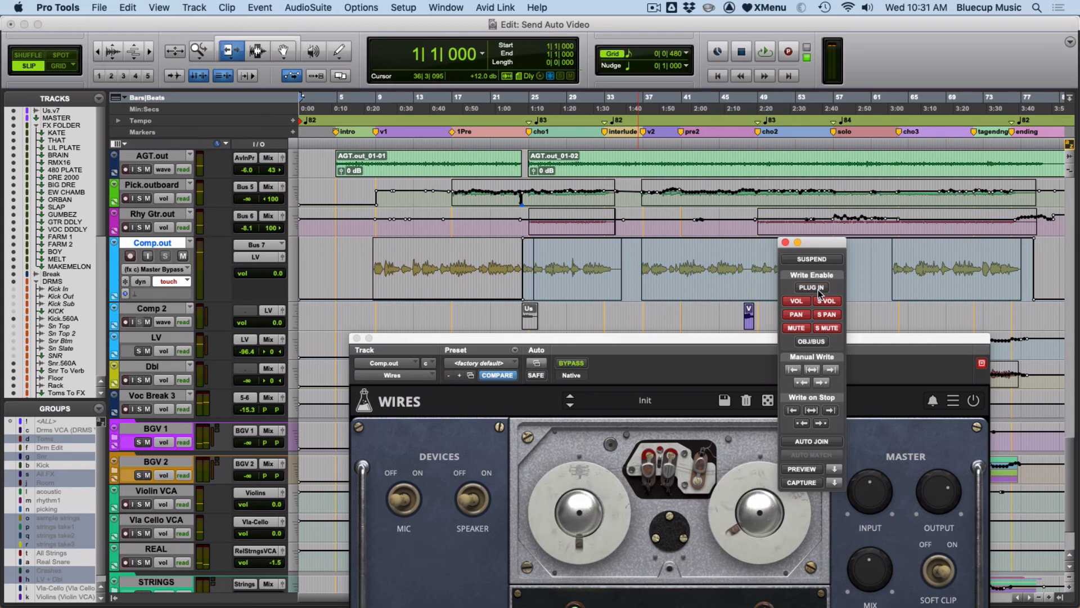
click(786, 243)
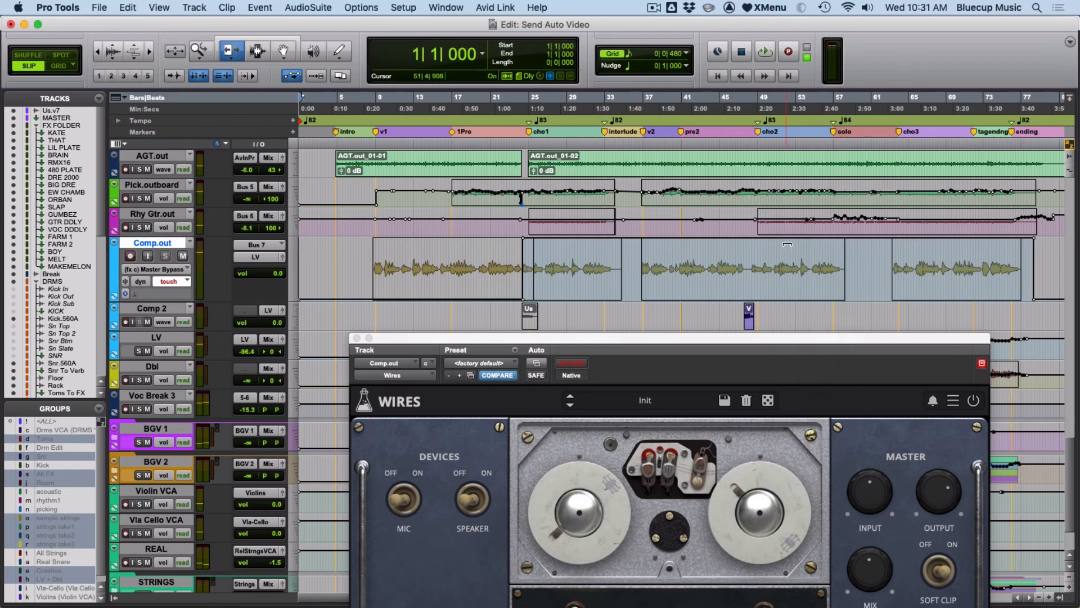
click(356, 338)
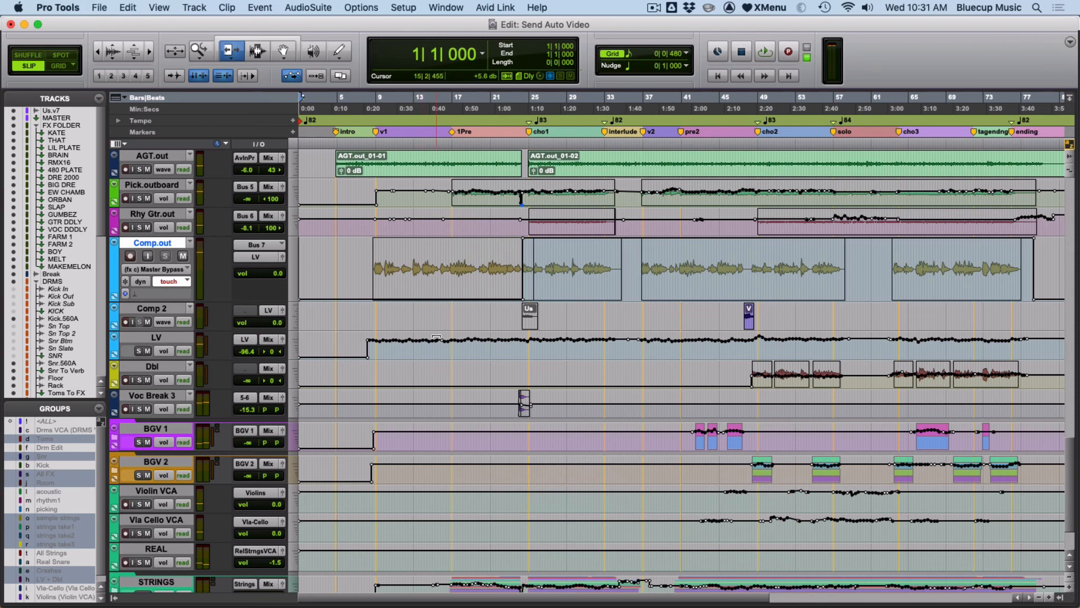